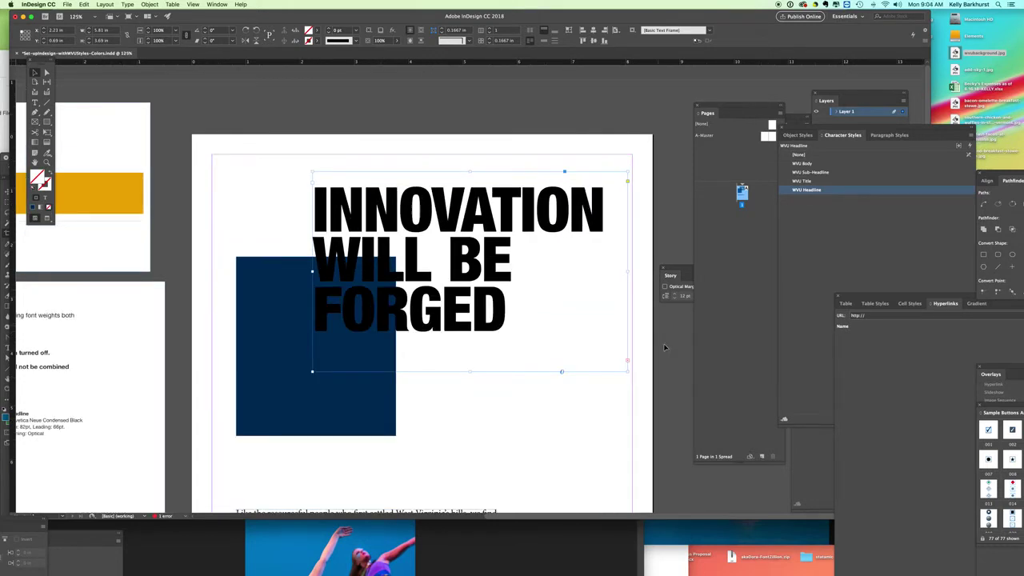
Resize the headline text frame through several sizes, ending about 5.53 in wide and 4.15 in high
{"action": "key", "text": "super+equal"}
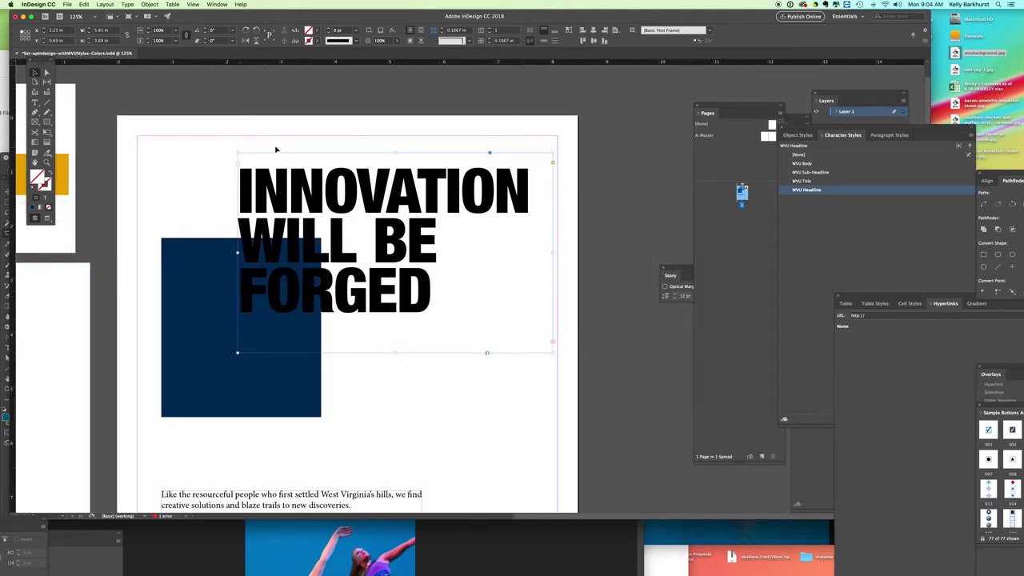
{"action": "left_click_drag", "start_coordinate": [395, 352], "coordinate": [395, 460]}
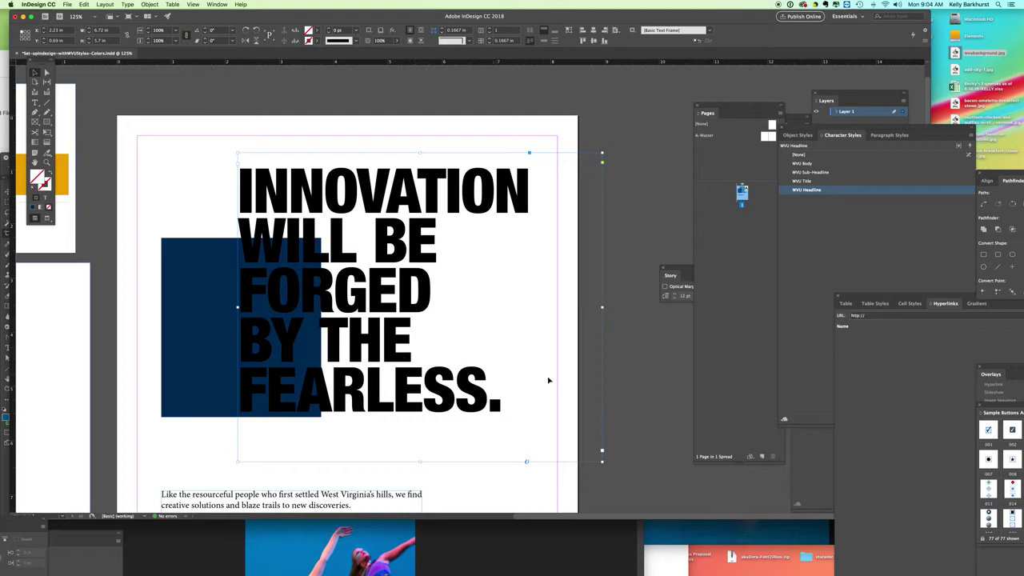
{"action": "left_click_drag", "start_coordinate": [601, 461], "coordinate": [464, 358]}
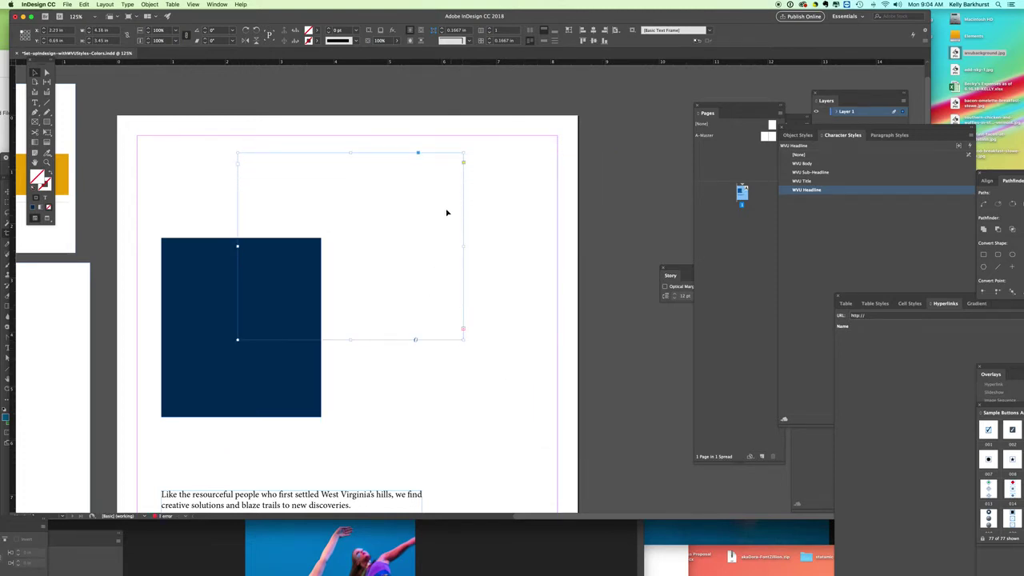
{"action": "left_click_drag", "start_coordinate": [462, 340], "coordinate": [538, 369]}
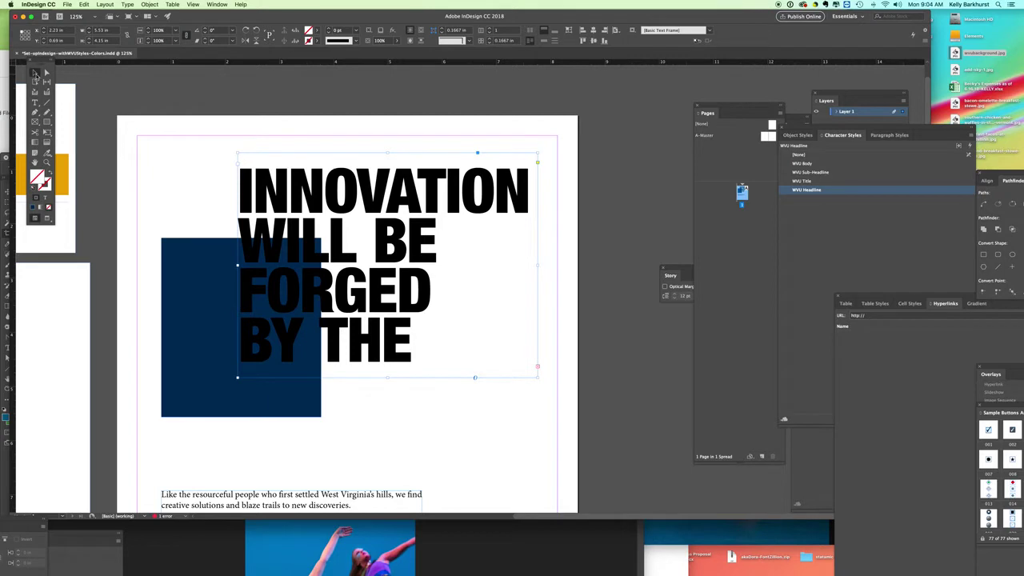
Try the WVU Title, WVU Sub-Headline and WVU Body character styles on the headline frame and reapply WVU Headline
{"action": "left_click", "coordinate": [35, 74]}
{"action": "left_click_drag", "start_coordinate": [840, 131], "coordinate": [693, 101]}
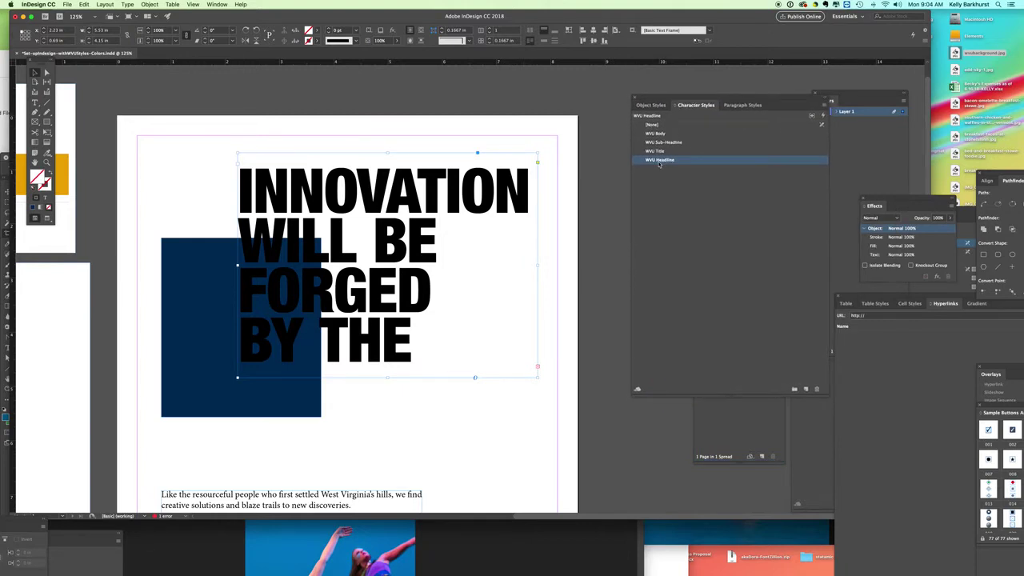
{"action": "left_click", "coordinate": [656, 151]}
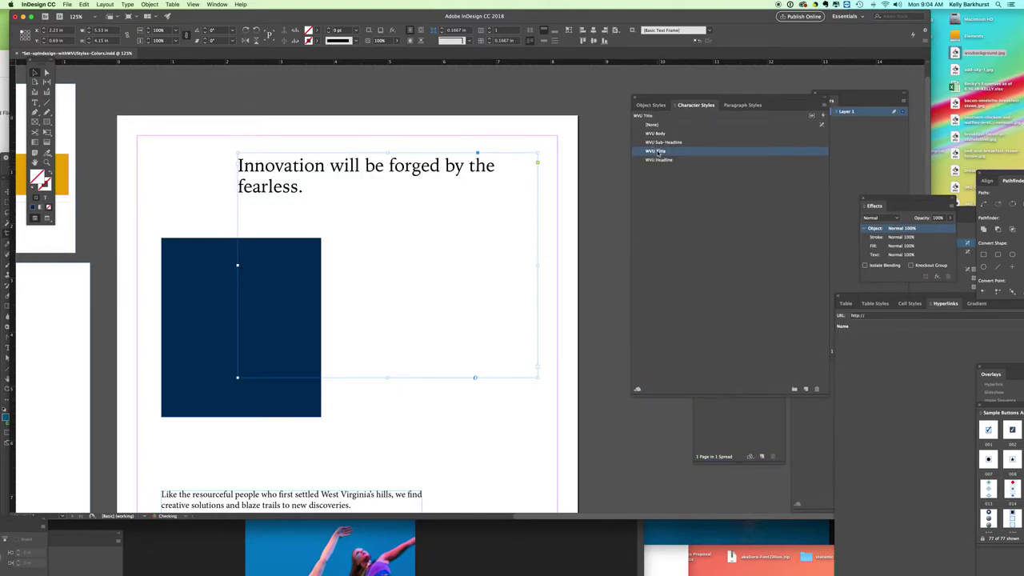
{"action": "left_click", "coordinate": [664, 142]}
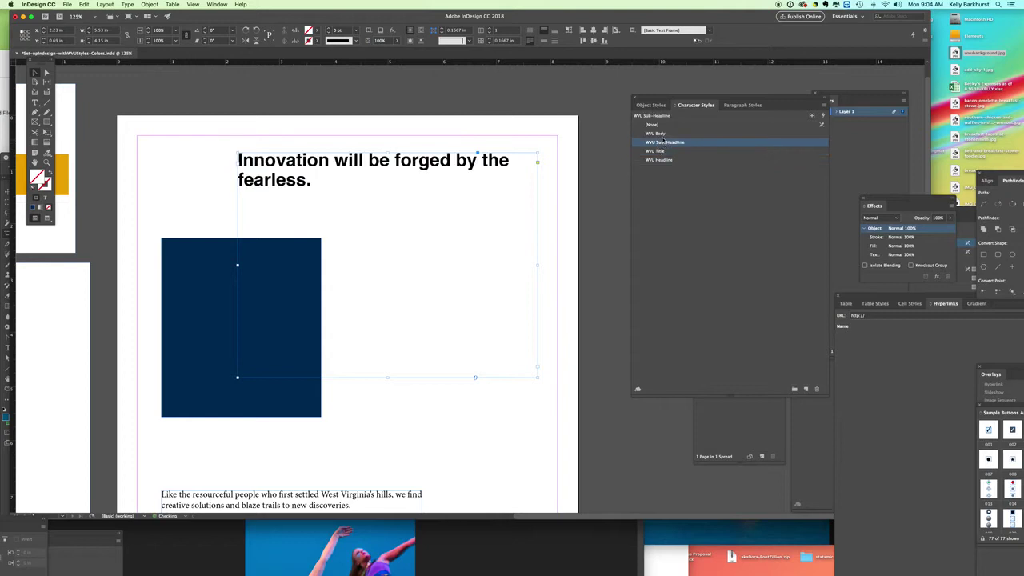
{"action": "left_click", "coordinate": [661, 134]}
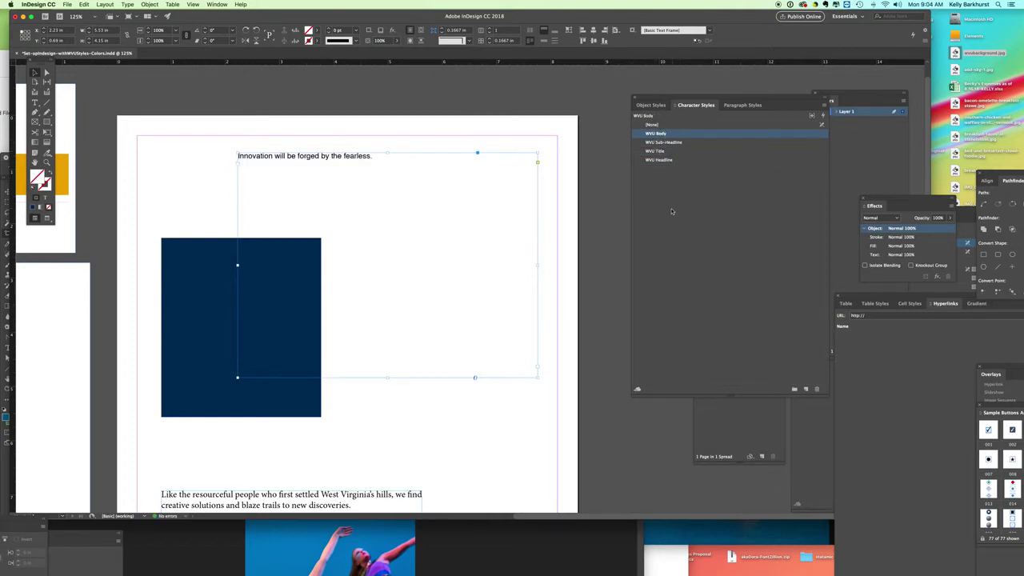
{"action": "left_click", "coordinate": [661, 160]}
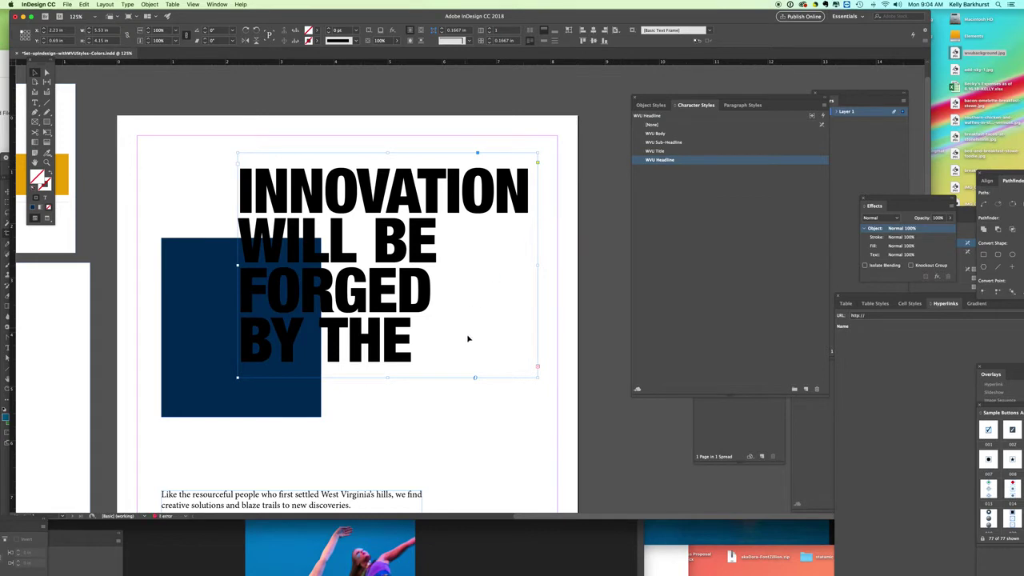
Extend the headline frame downward to fit all five lines, fit the frame to its content, and deselect it
{"action": "left_click_drag", "start_coordinate": [387, 378], "coordinate": [397, 432]}
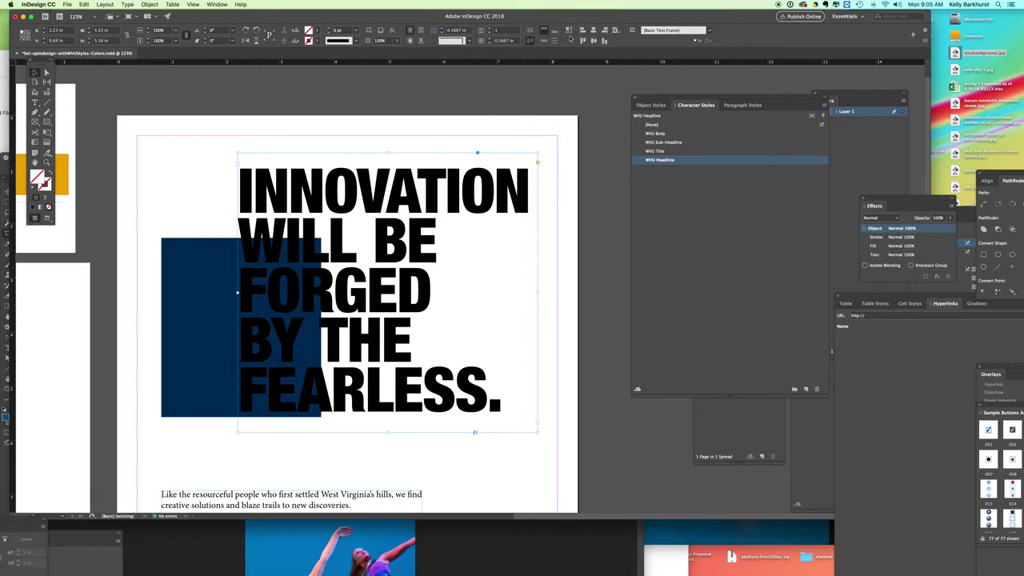
{"action": "left_click", "coordinate": [571, 30]}
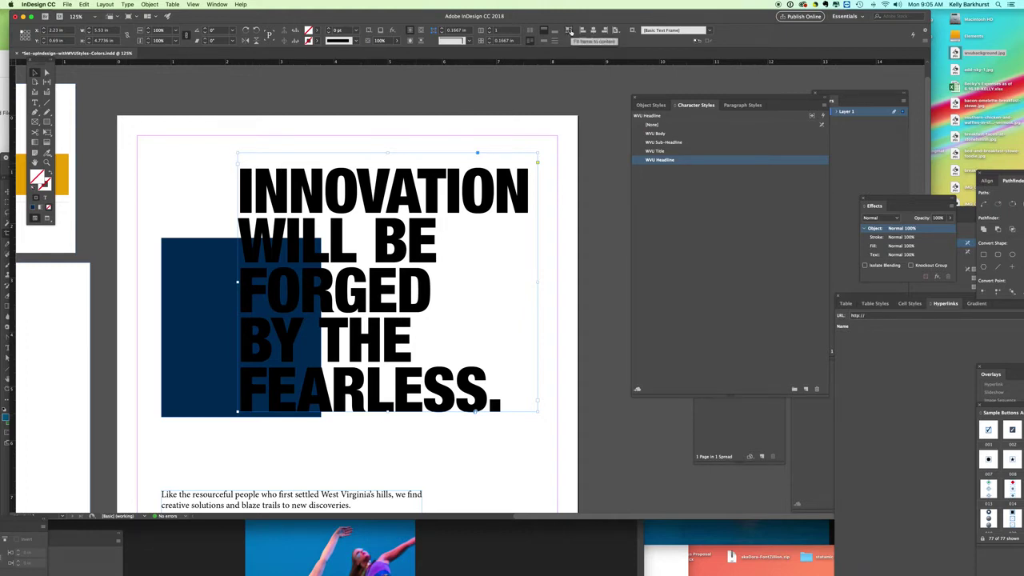
{"action": "left_click", "coordinate": [588, 94]}
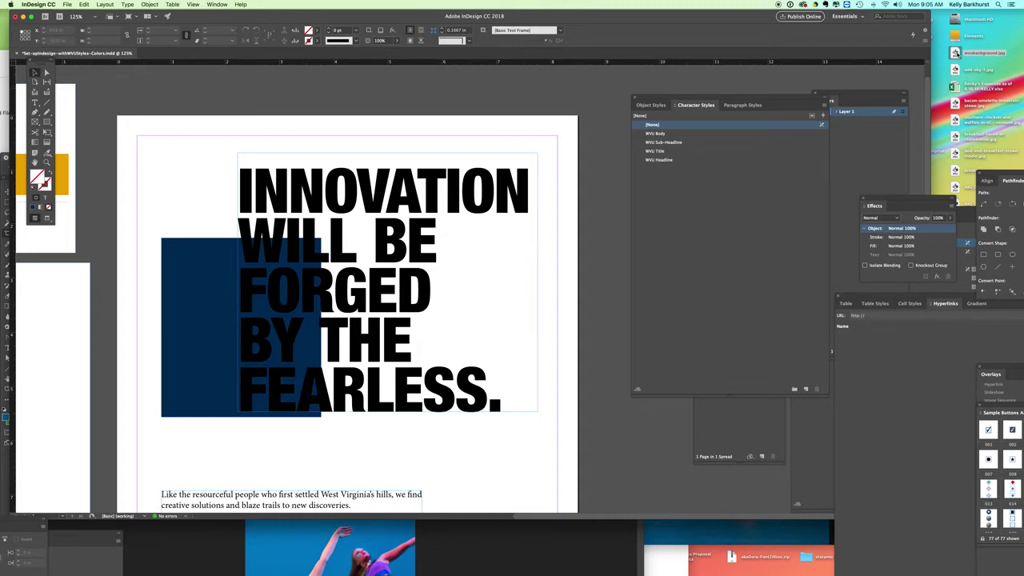
Place wvubackground.jpg from the desktop beside the page and move the photo over the page, flush with its top edge
{"action": "left_click_drag", "start_coordinate": [954, 53], "coordinate": [588, 233]}
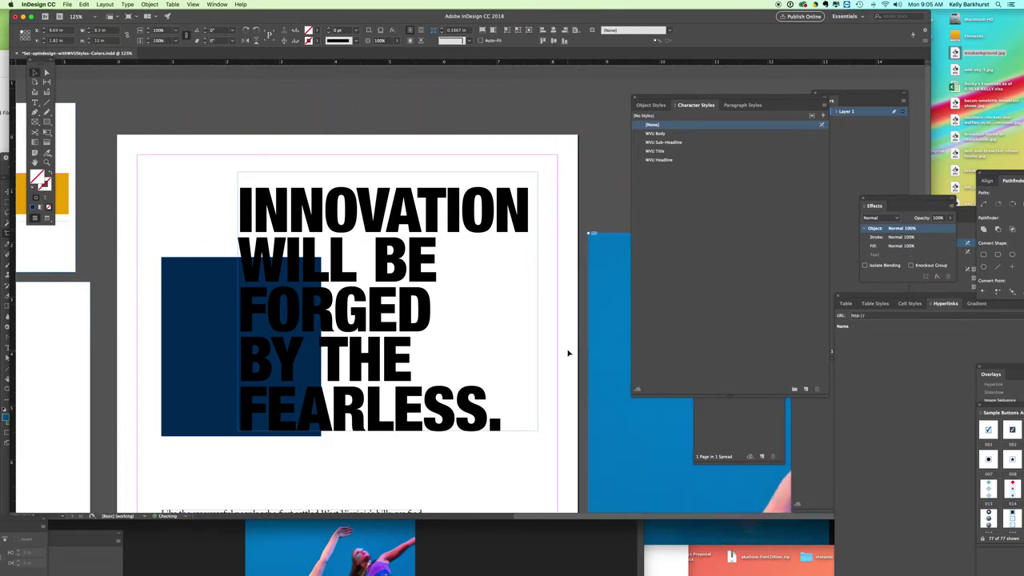
{"action": "left_click_drag", "start_coordinate": [591, 281], "coordinate": [489, 251]}
{"action": "left_click_drag", "start_coordinate": [305, 266], "coordinate": [361, 248]}
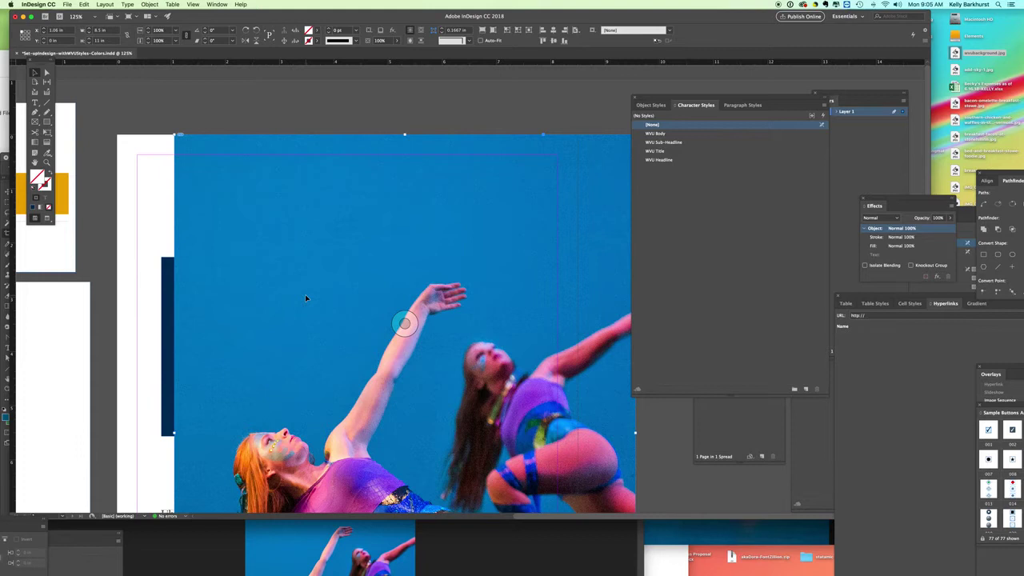
Show the document's layers beside the page and expand Layer 1 to list its objects
{"action": "left_click", "coordinate": [224, 5]}
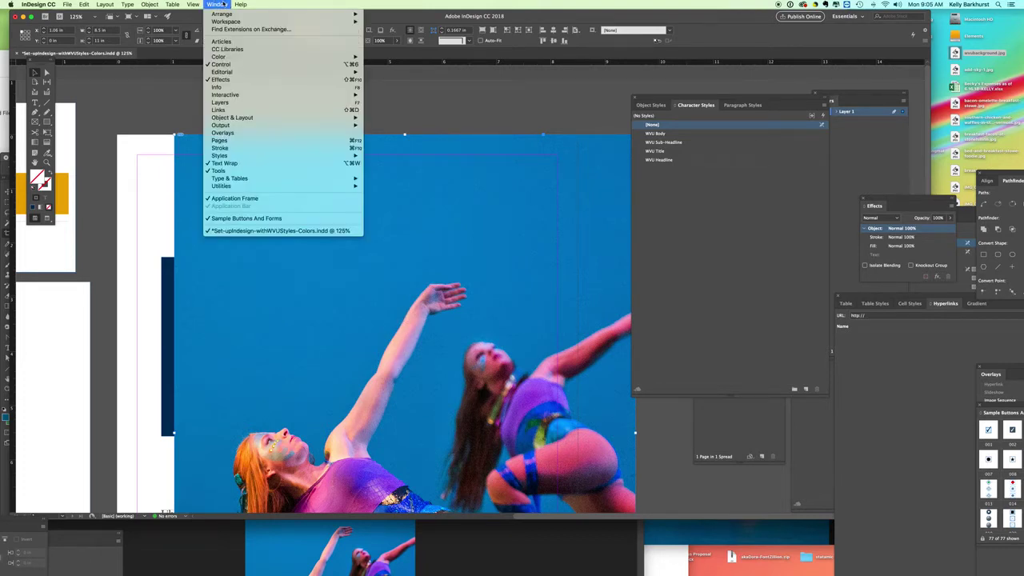
{"action": "left_click", "coordinate": [221, 104]}
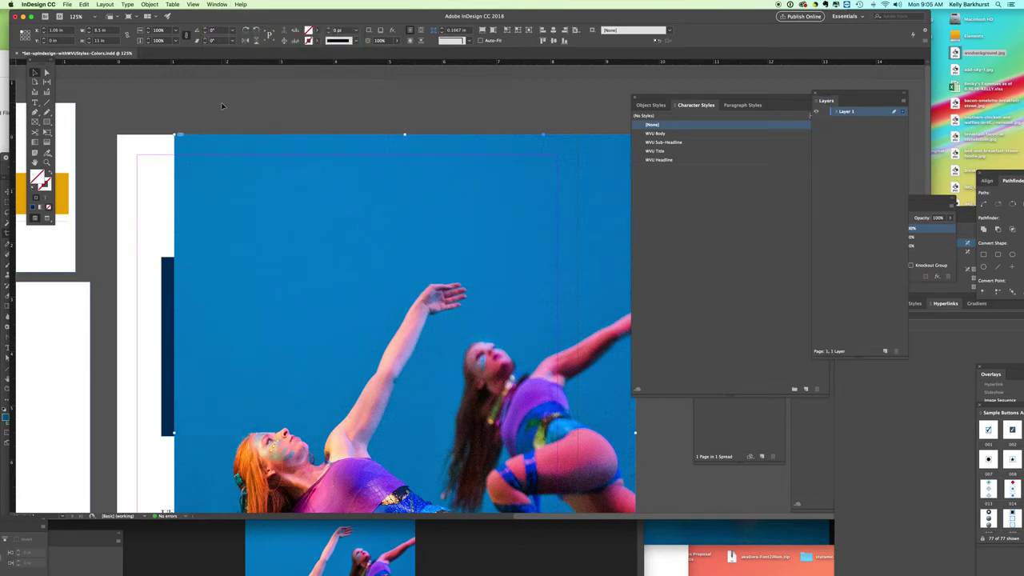
{"action": "left_click_drag", "start_coordinate": [834, 97], "coordinate": [614, 77]}
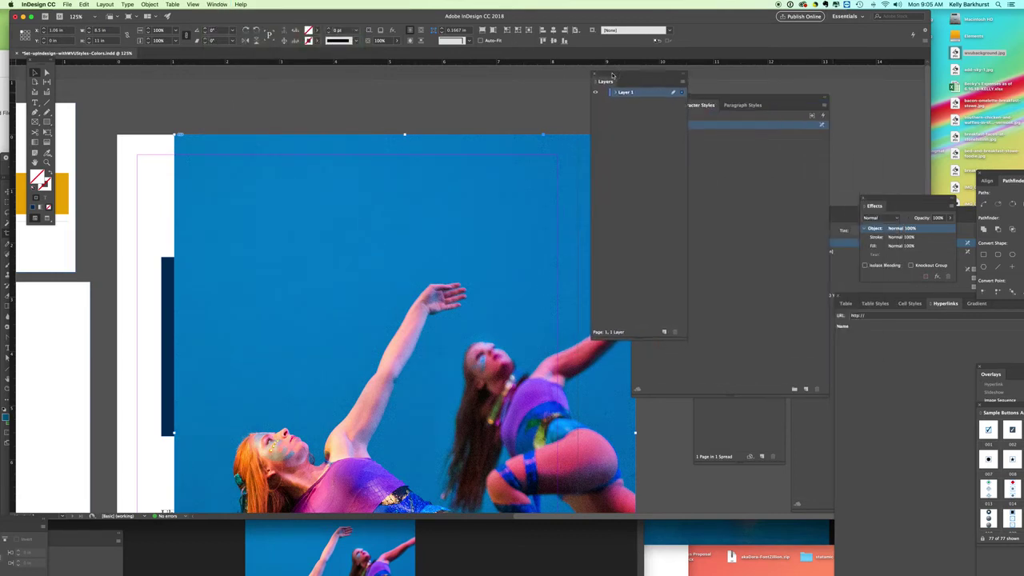
{"action": "left_click", "coordinate": [616, 93]}
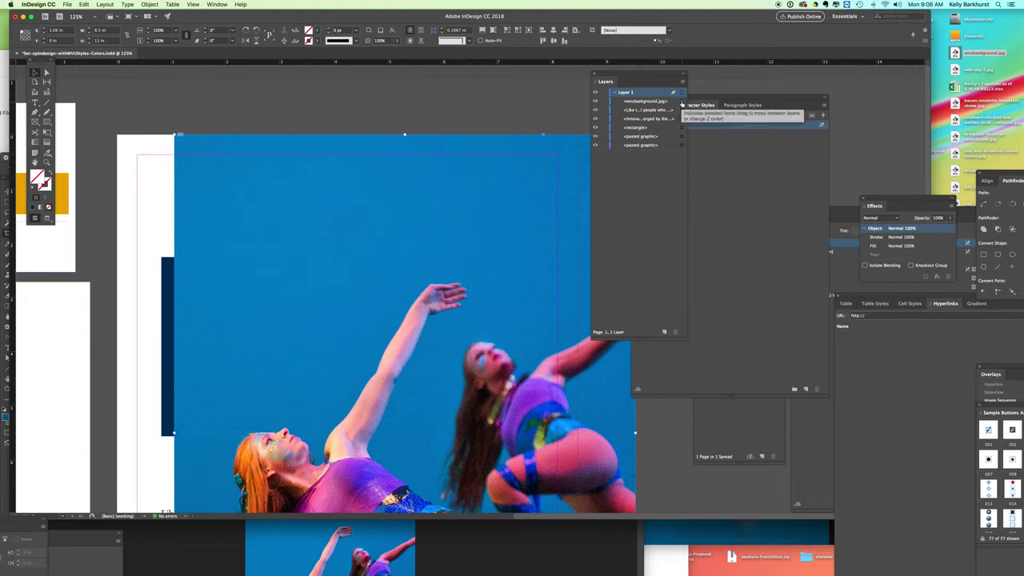
Try moving wvubackground.jpg to the bottom of Layer 1's stacking order, and undo the move
{"action": "left_click", "coordinate": [682, 111]}
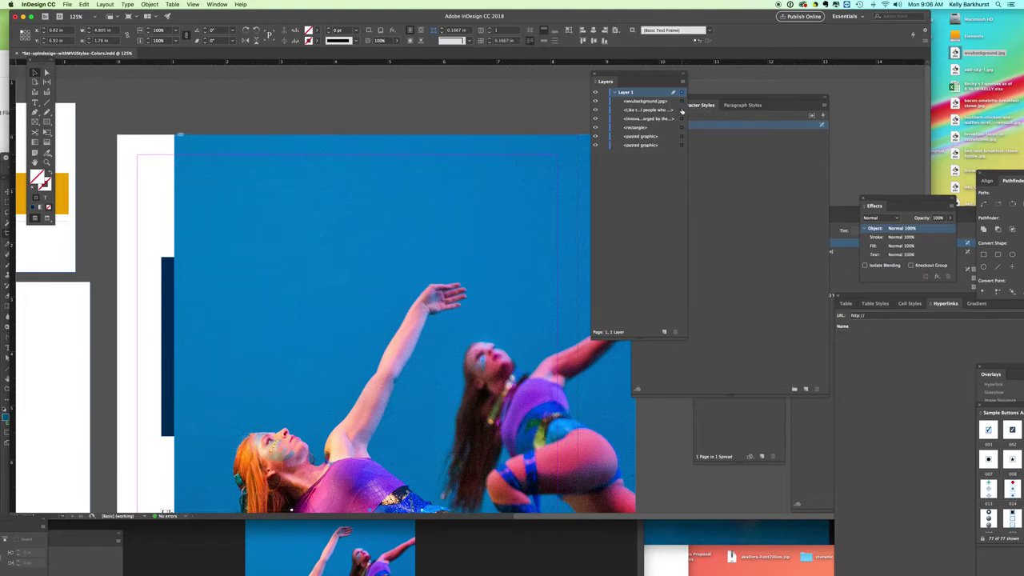
{"action": "left_click", "coordinate": [654, 102]}
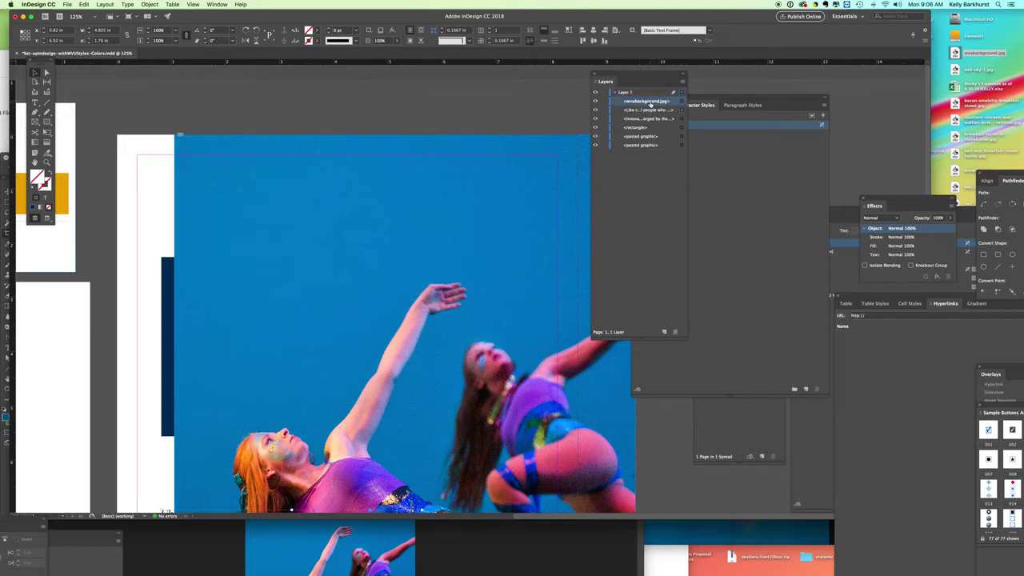
{"action": "left_click", "coordinate": [647, 101]}
{"action": "left_click", "coordinate": [620, 102]}
{"action": "left_click", "coordinate": [681, 103]}
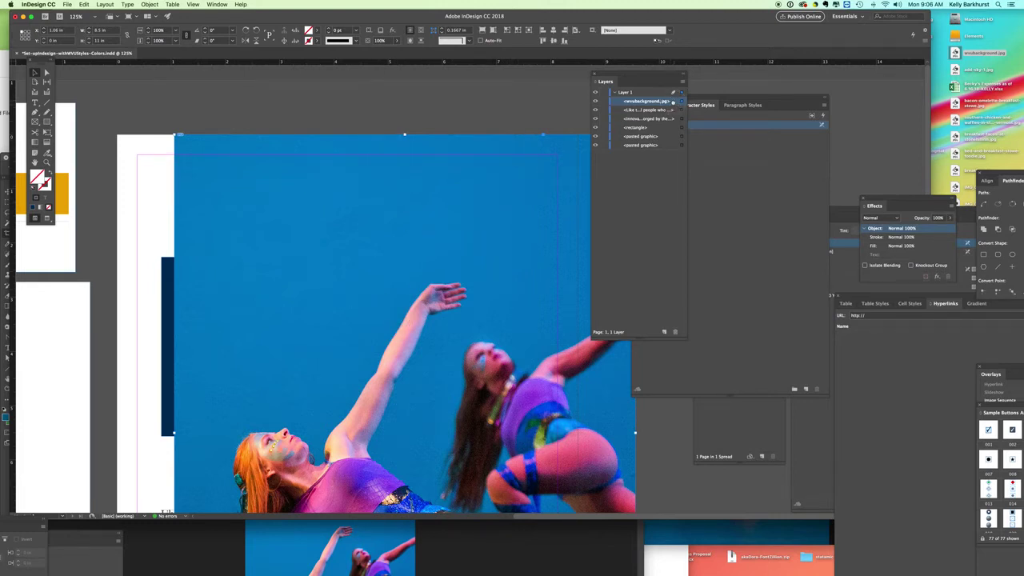
{"action": "left_click_drag", "start_coordinate": [672, 102], "coordinate": [670, 150]}
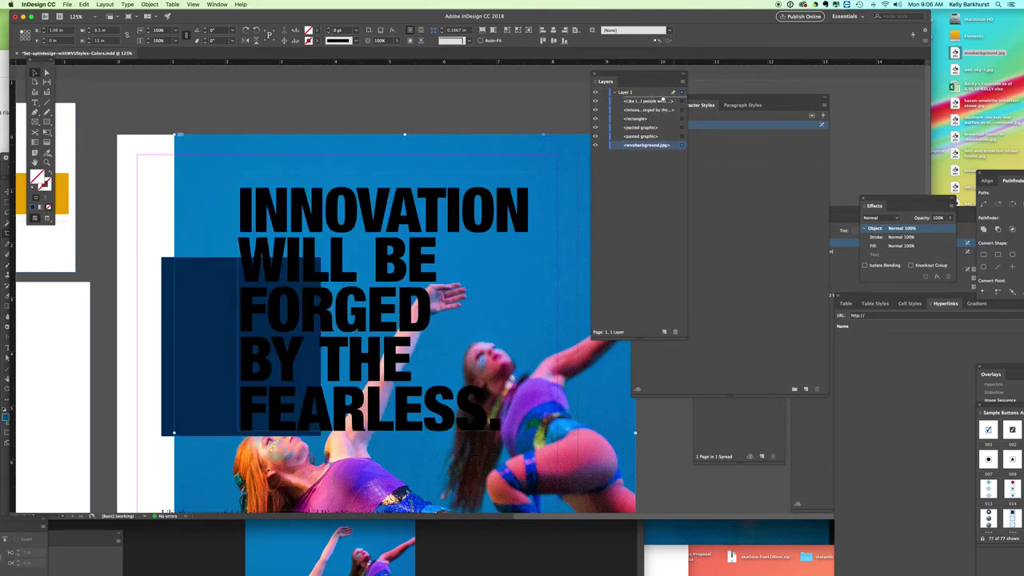
{"action": "key", "text": "super+z"}
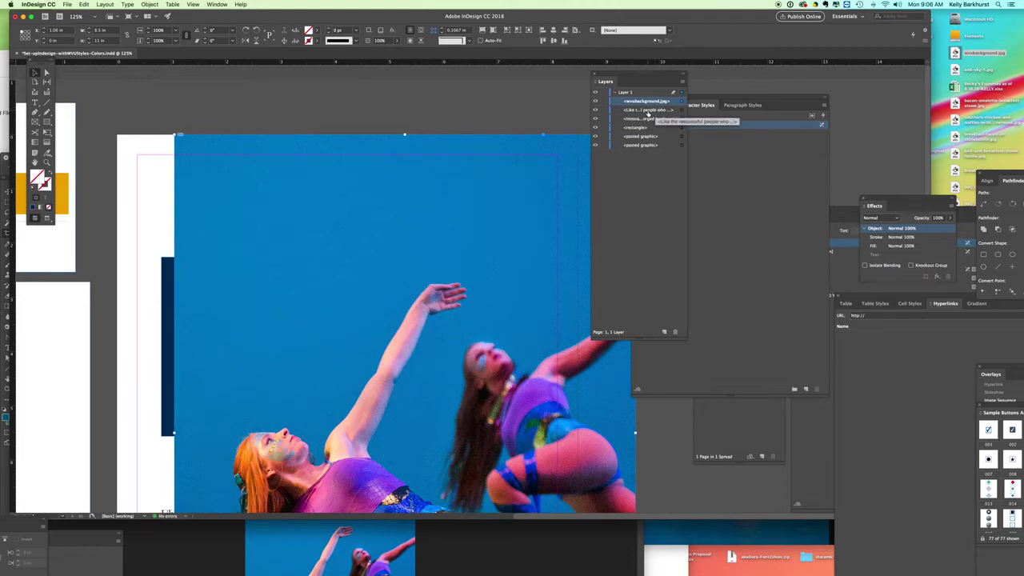
Send the background photo to the back, behind the headline, rectangle and body text
{"action": "left_click", "coordinate": [228, 7]}
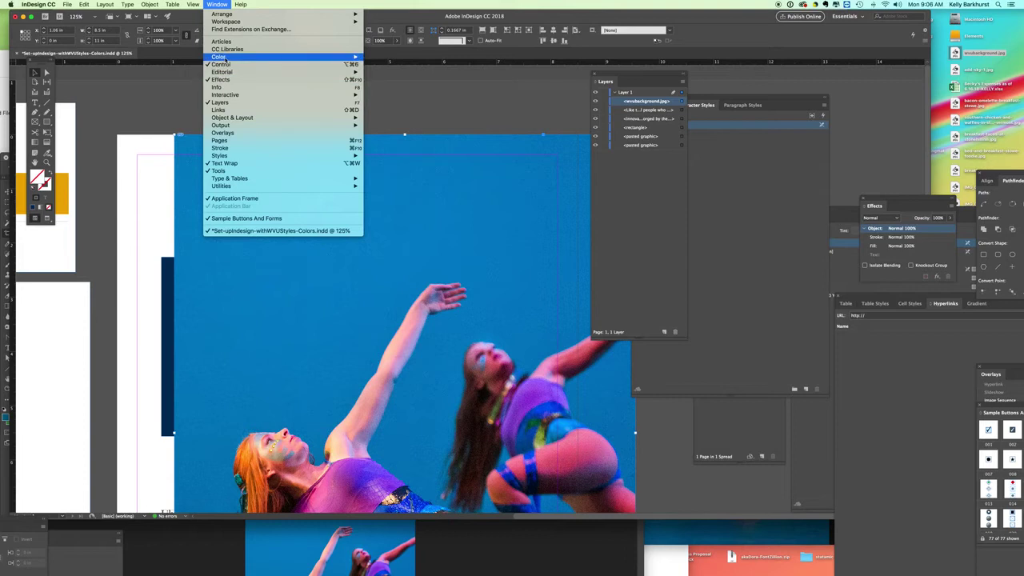
{"action": "left_click", "coordinate": [201, 147]}
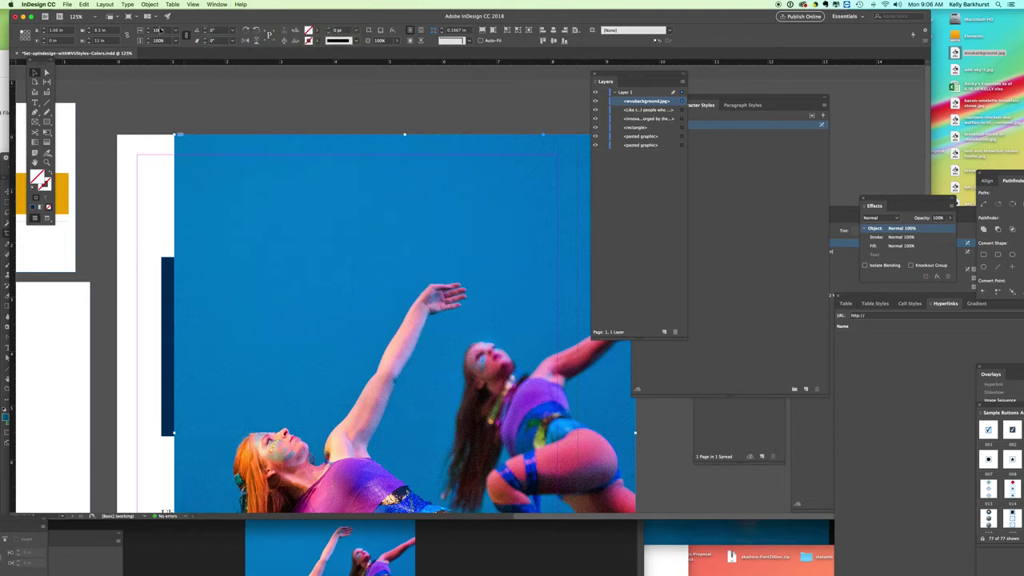
{"action": "left_click", "coordinate": [149, 5]}
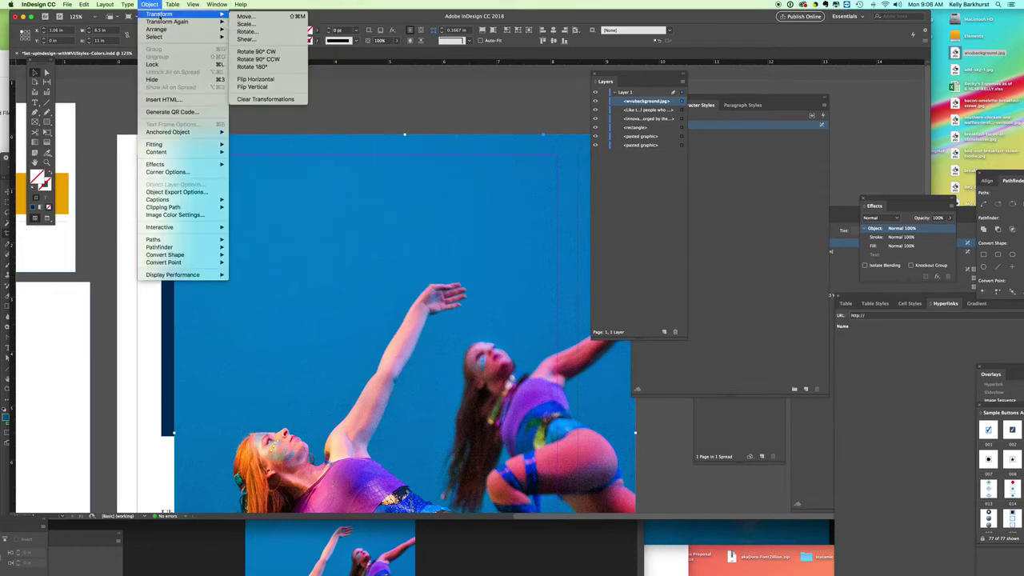
{"action": "mouse_move", "coordinate": [160, 29]}
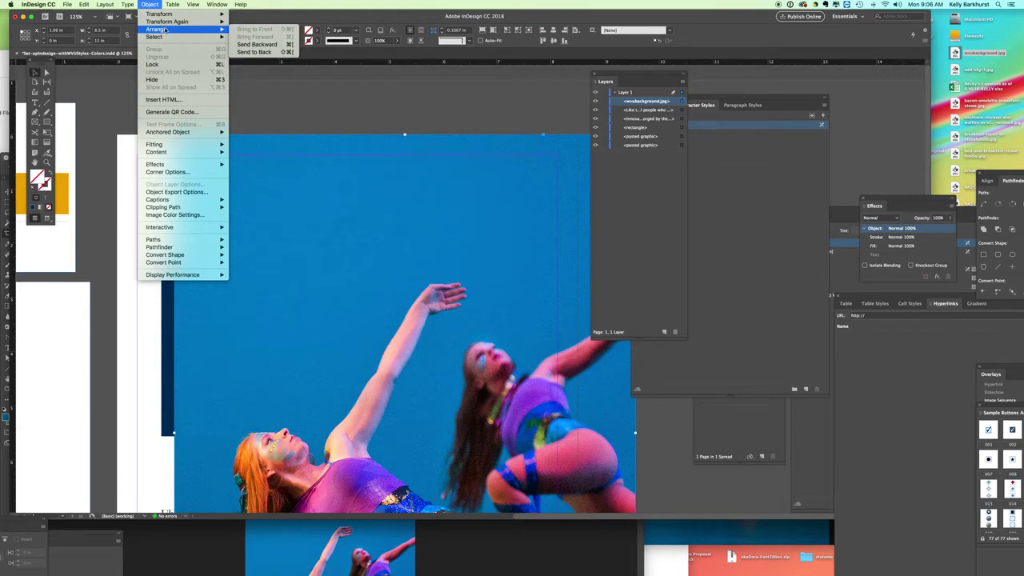
{"action": "left_click", "coordinate": [254, 52]}
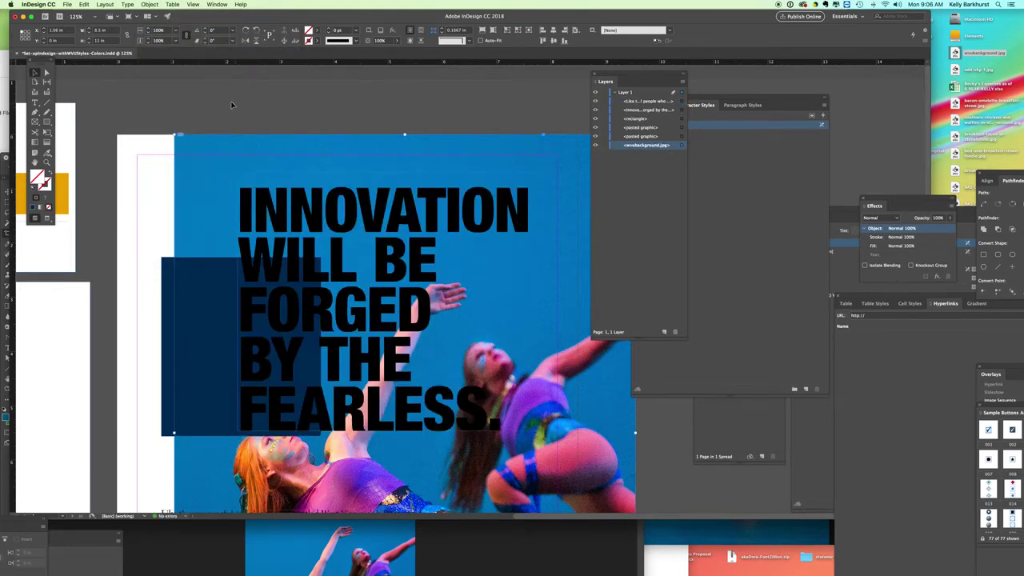
Clear the layer list away from the page, align the background photo with the page edges, and deselect it
{"action": "key", "text": "super+minus"}
{"action": "key", "text": "super+minus"}
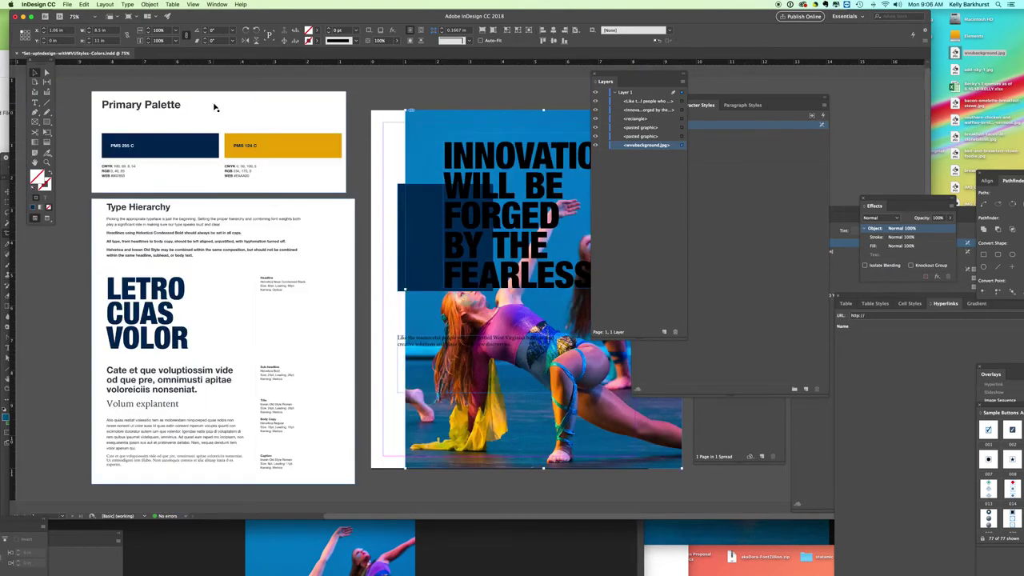
{"action": "left_click_drag", "start_coordinate": [638, 77], "coordinate": [749, 106]}
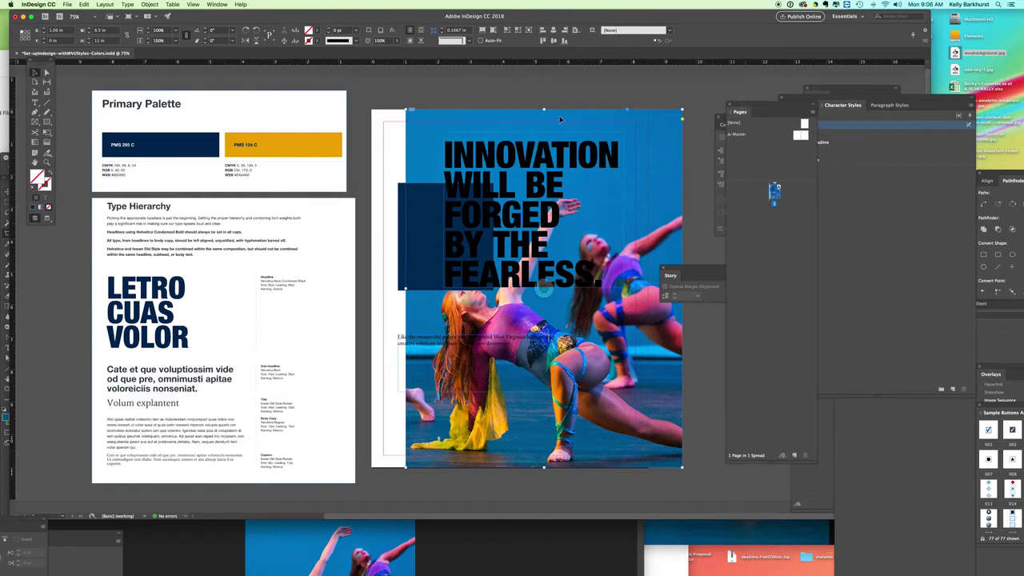
{"action": "key", "text": "super+equal"}
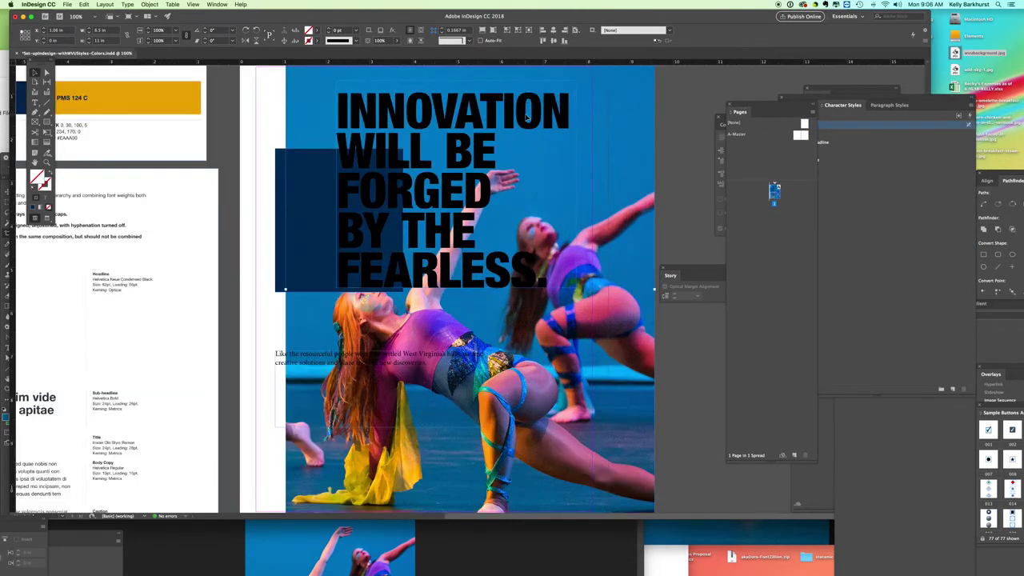
{"action": "key", "text": "super+equal"}
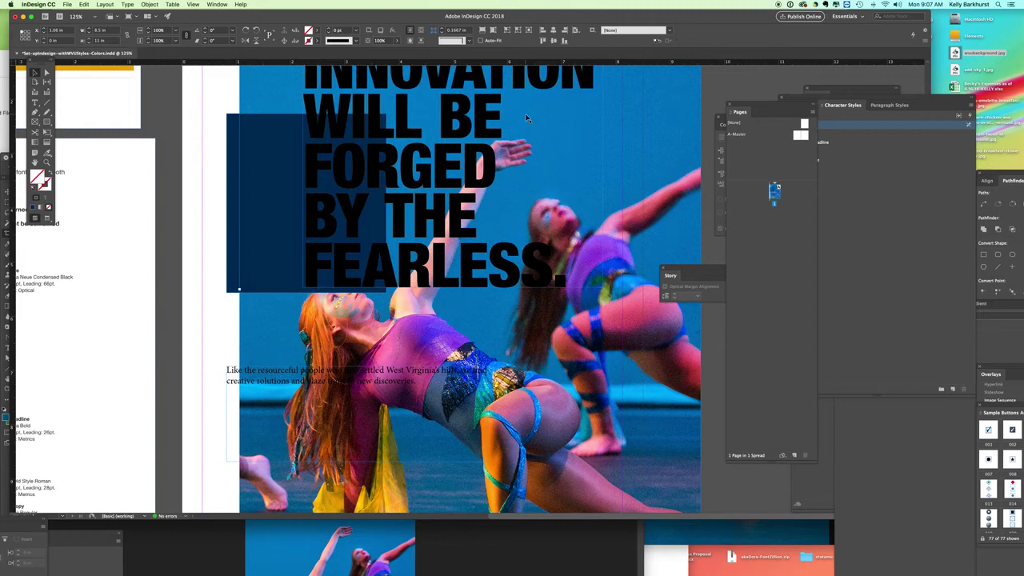
{"action": "key", "text": "super+minus"}
{"action": "key", "text": "super+minus"}
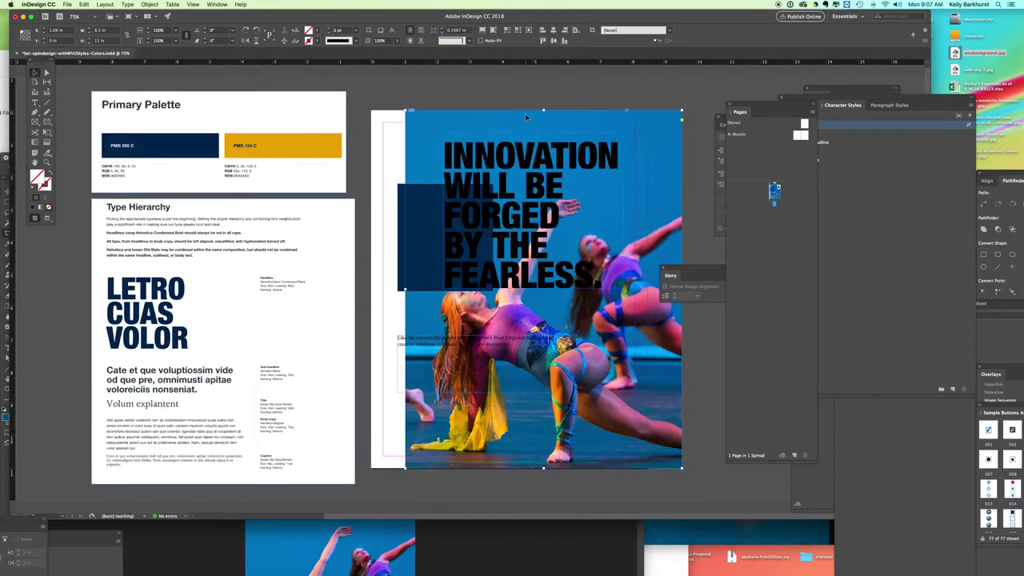
{"action": "left_click_drag", "start_coordinate": [441, 114], "coordinate": [416, 120]}
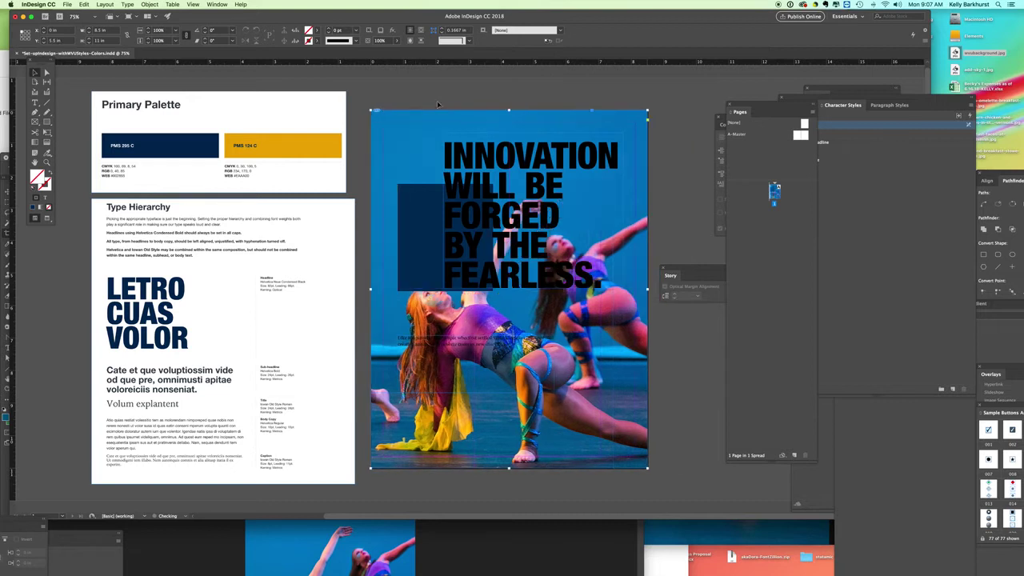
{"action": "left_click", "coordinate": [674, 140]}
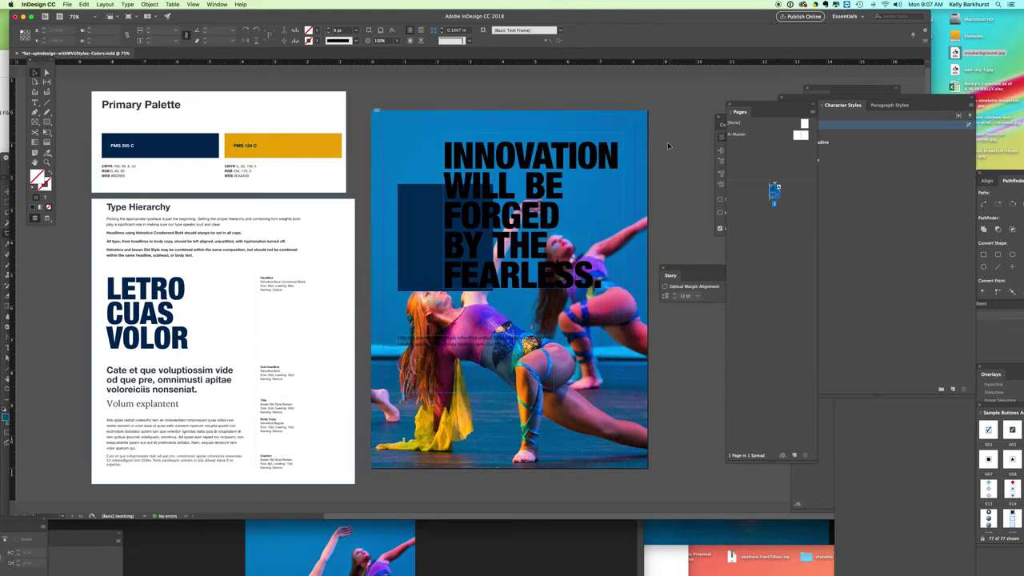
Lock only wvubackground.jpg in Layer 1 by locking the other objects, unlocking them again and locking the background photo itself
{"action": "left_click_drag", "start_coordinate": [746, 106], "coordinate": [714, 126]}
{"action": "left_click_drag", "start_coordinate": [804, 97], "coordinate": [742, 80]}
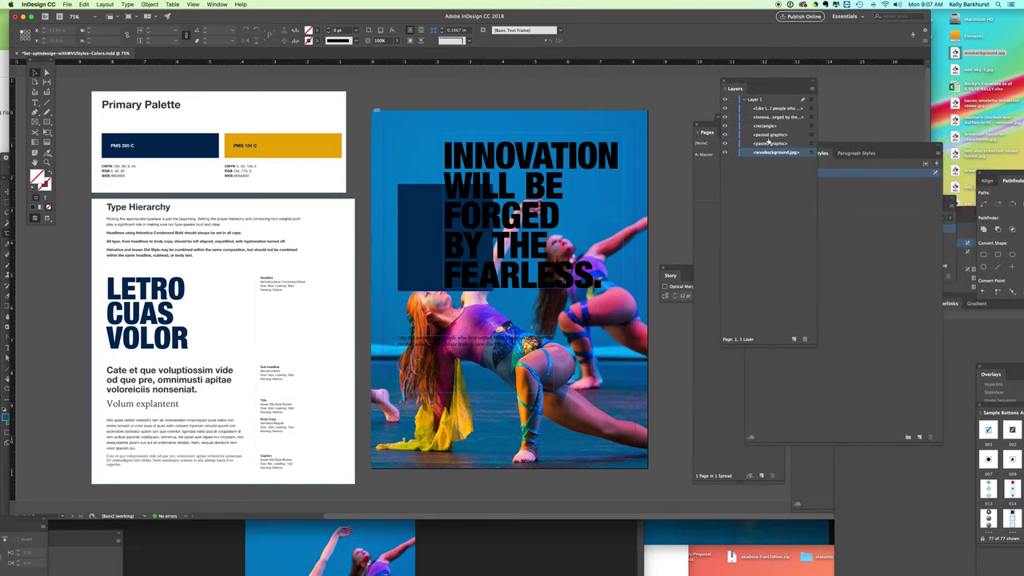
{"action": "left_click", "coordinate": [813, 89]}
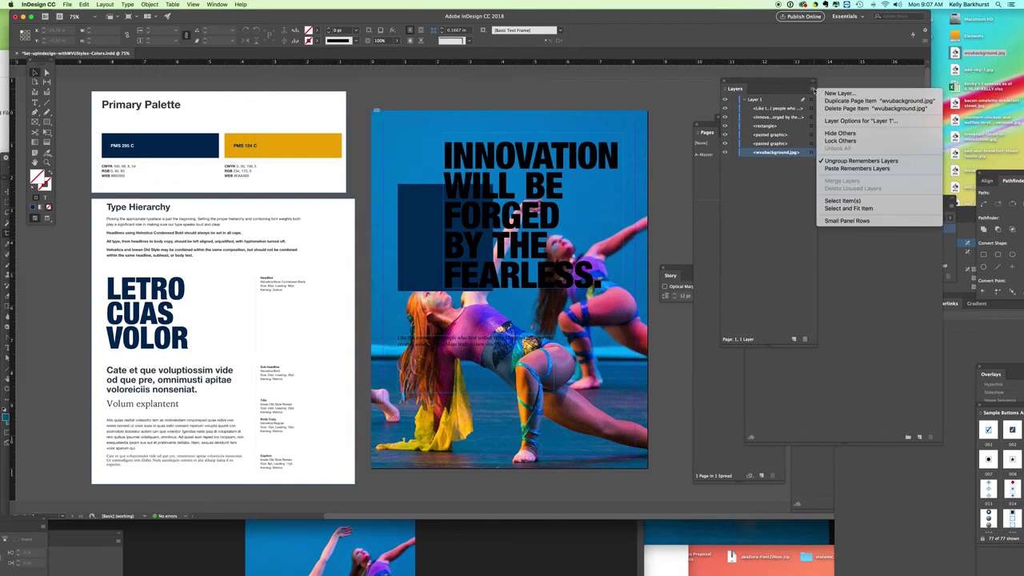
{"action": "left_click", "coordinate": [838, 142]}
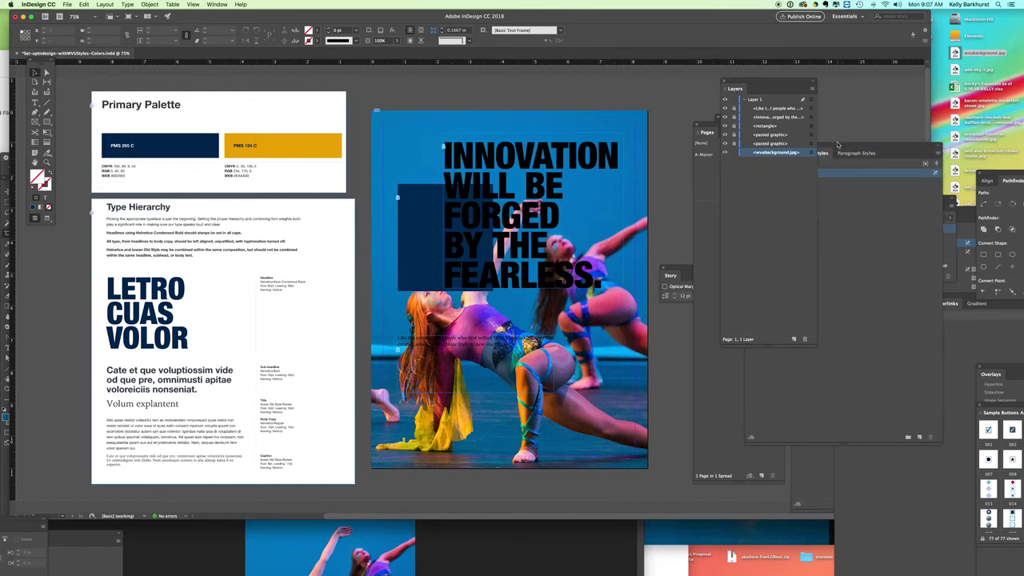
{"action": "left_click_drag", "start_coordinate": [734, 137], "coordinate": [735, 119]}
{"action": "left_click", "coordinate": [734, 152]}
Move the blue rectangle off the page onto the Type Hierarchy graphic and place the headline at the page's upper-left margin corner
{"action": "left_click_drag", "start_coordinate": [466, 164], "coordinate": [413, 152]}
{"action": "left_click_drag", "start_coordinate": [478, 258], "coordinate": [262, 348]}
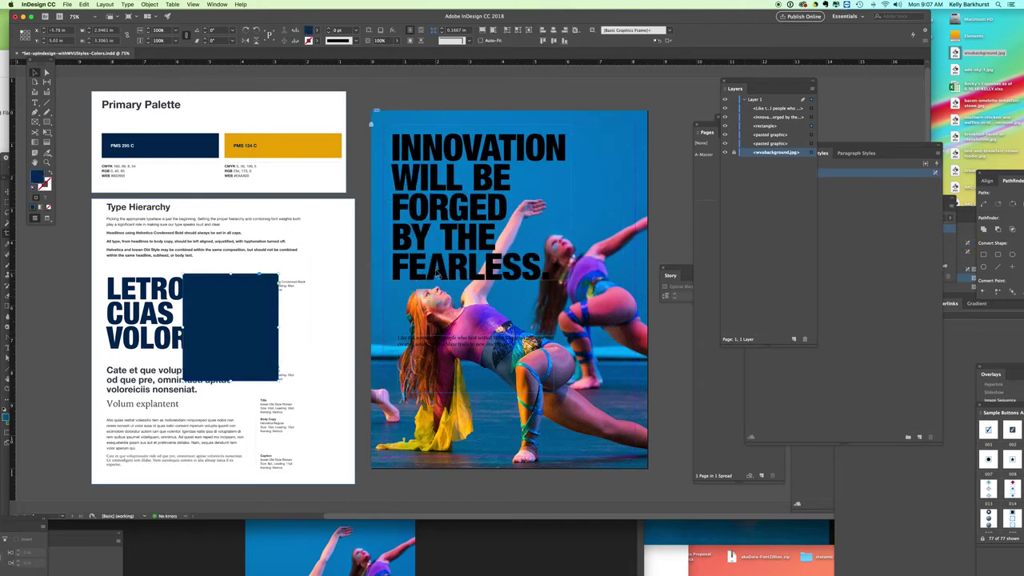
{"action": "left_click_drag", "start_coordinate": [437, 275], "coordinate": [429, 269]}
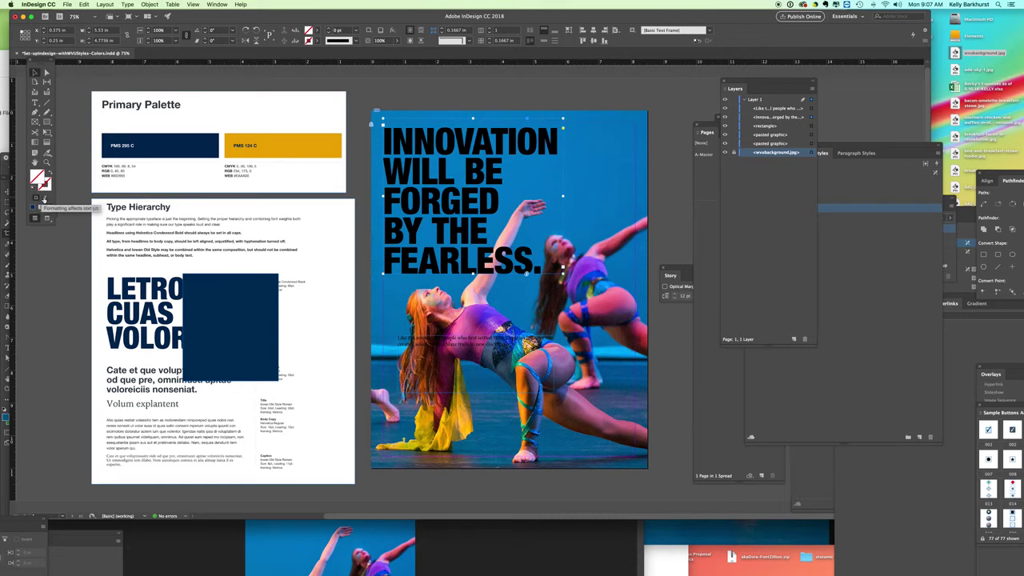
Set the headline's text fill, rather than its frame, to white with hex value ffffff, and deselect it
{"action": "left_click", "coordinate": [46, 199]}
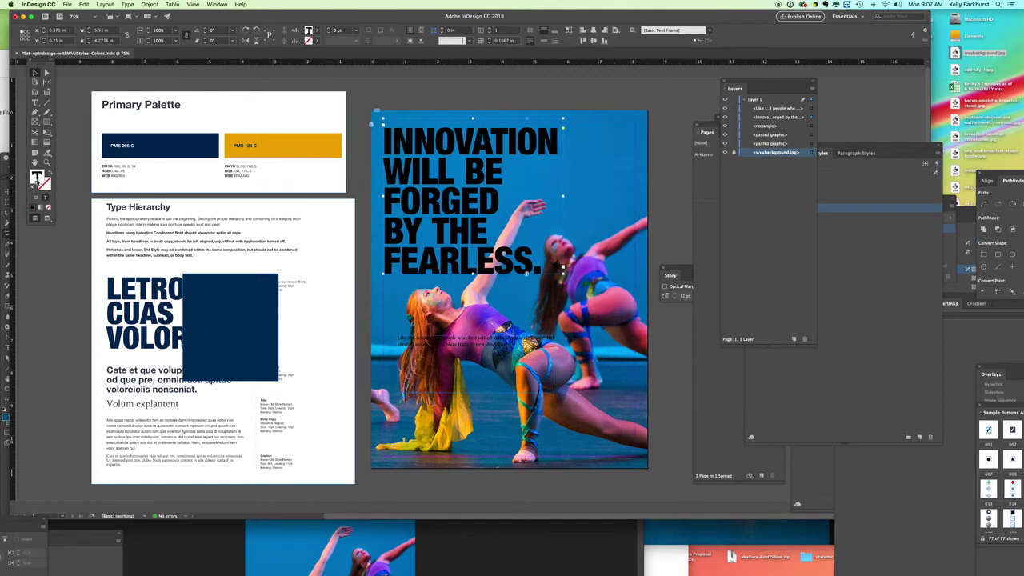
{"action": "double_click", "coordinate": [37, 178]}
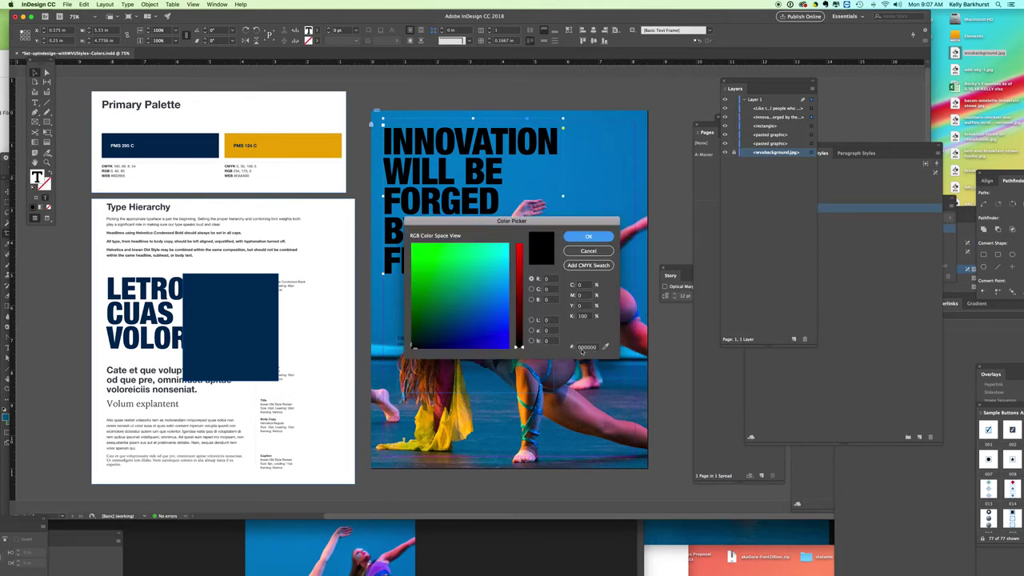
{"action": "double_click", "coordinate": [586, 347]}
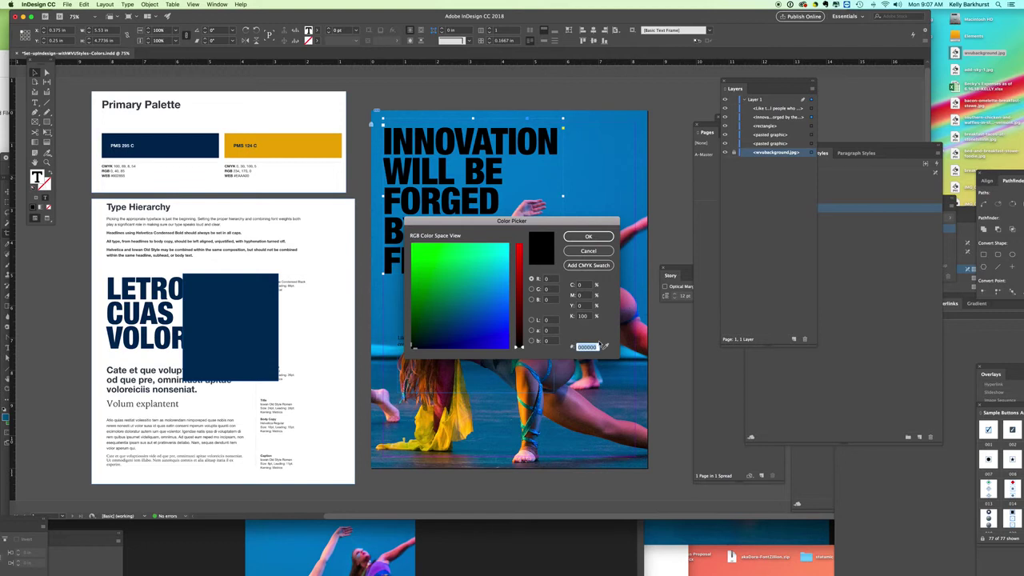
{"action": "key", "text": "BackSpace"}
{"action": "type", "text": "ffffff"}
{"action": "key", "text": "Tab"}
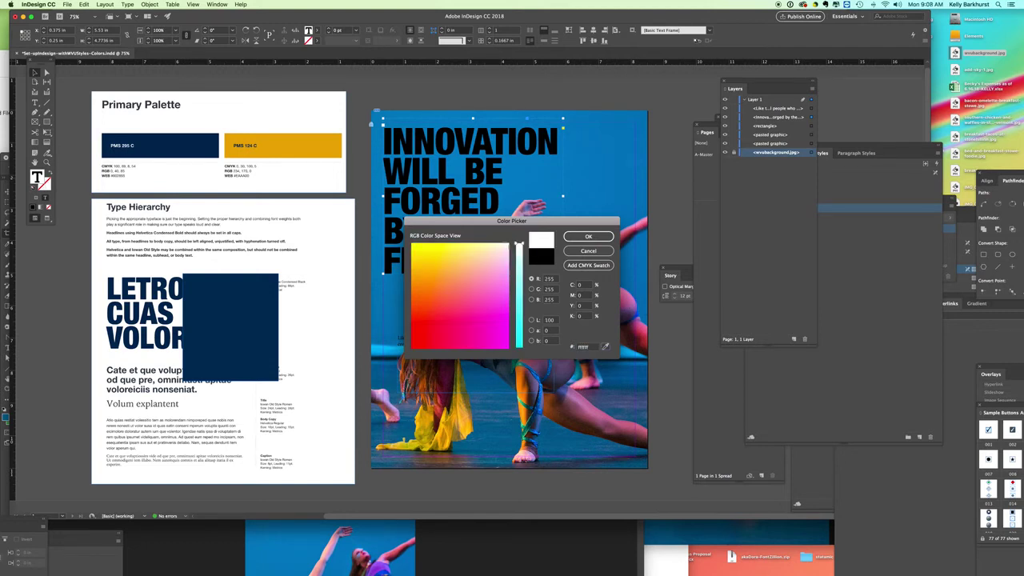
{"action": "left_click", "coordinate": [586, 236]}
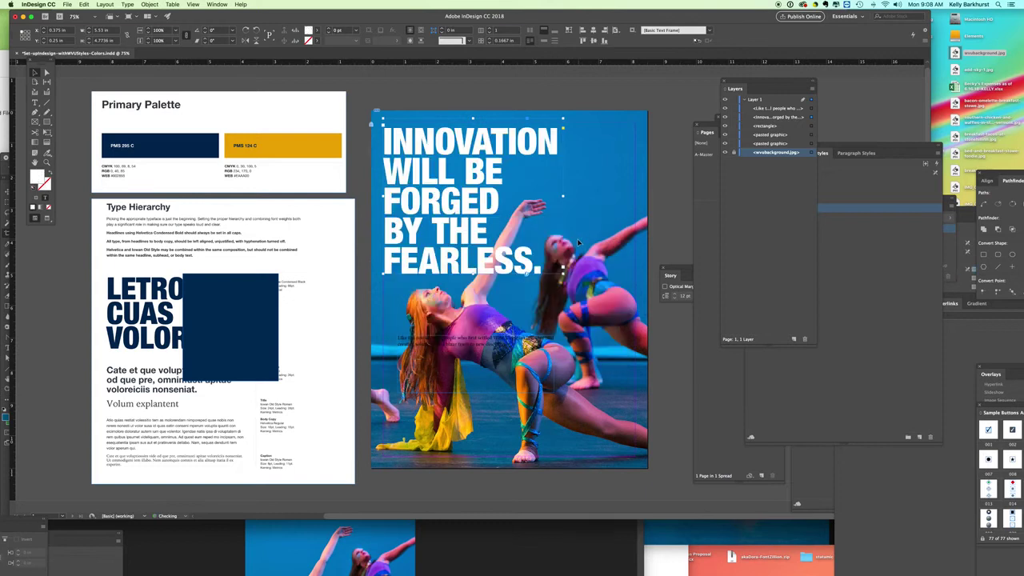
{"action": "left_click", "coordinate": [653, 158]}
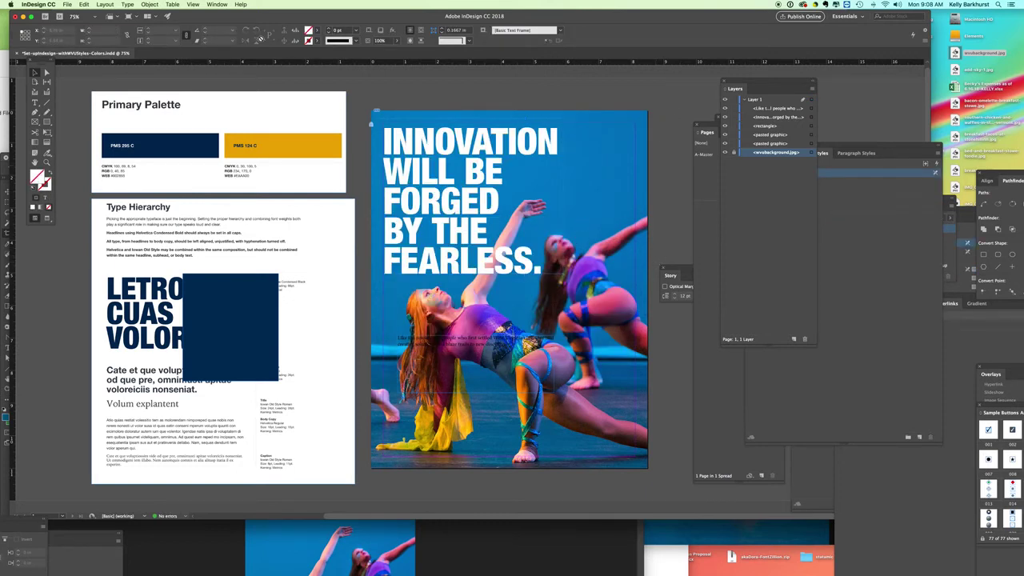
Show the document's color swatches beside the page and apply the [Paper] swatch to the headline text
{"action": "left_click", "coordinate": [217, 5]}
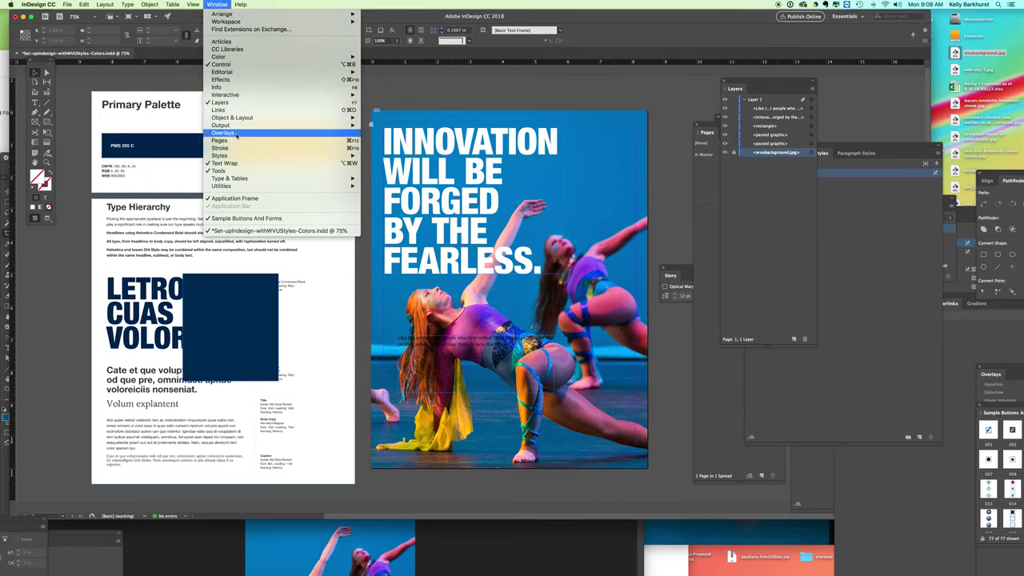
{"action": "mouse_move", "coordinate": [227, 57]}
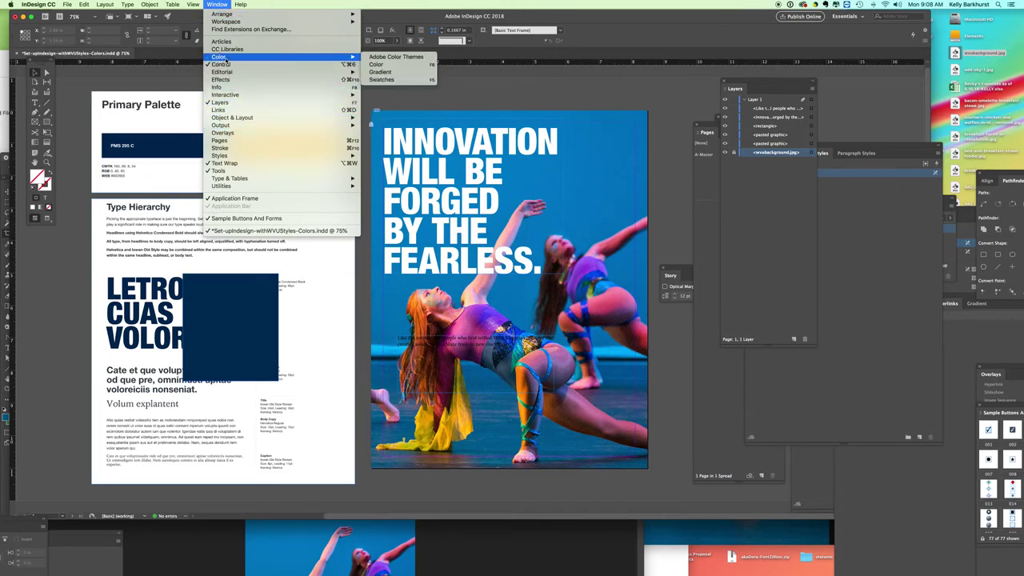
{"action": "left_click", "coordinate": [382, 80]}
{"action": "left_click_drag", "start_coordinate": [807, 220], "coordinate": [721, 177]}
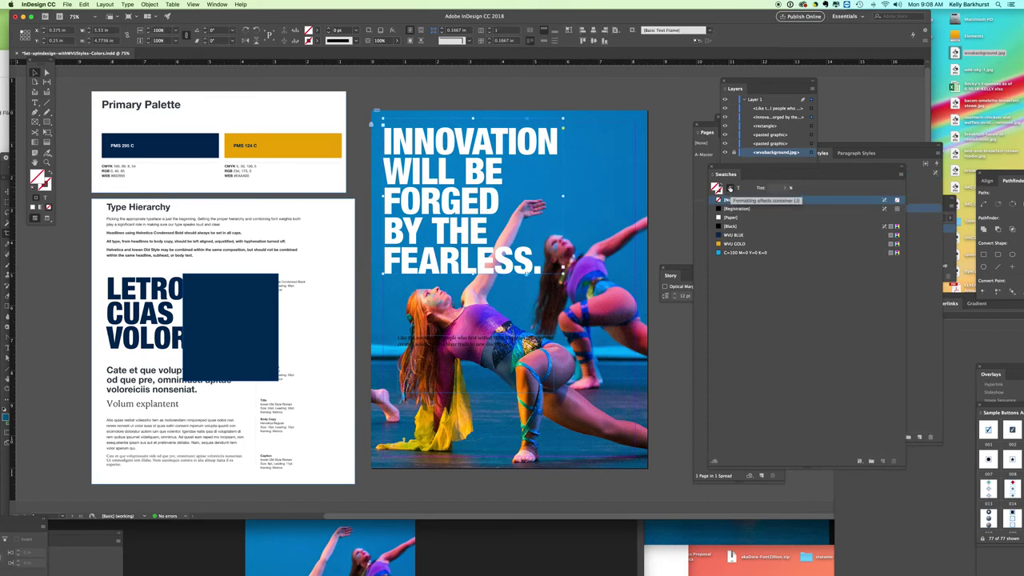
{"action": "left_click", "coordinate": [739, 189]}
{"action": "left_click", "coordinate": [732, 219]}
Try the WVU BLUE and WVU GOLD swatches on the headline text, and return it to [Paper]
{"action": "left_click", "coordinate": [732, 235]}
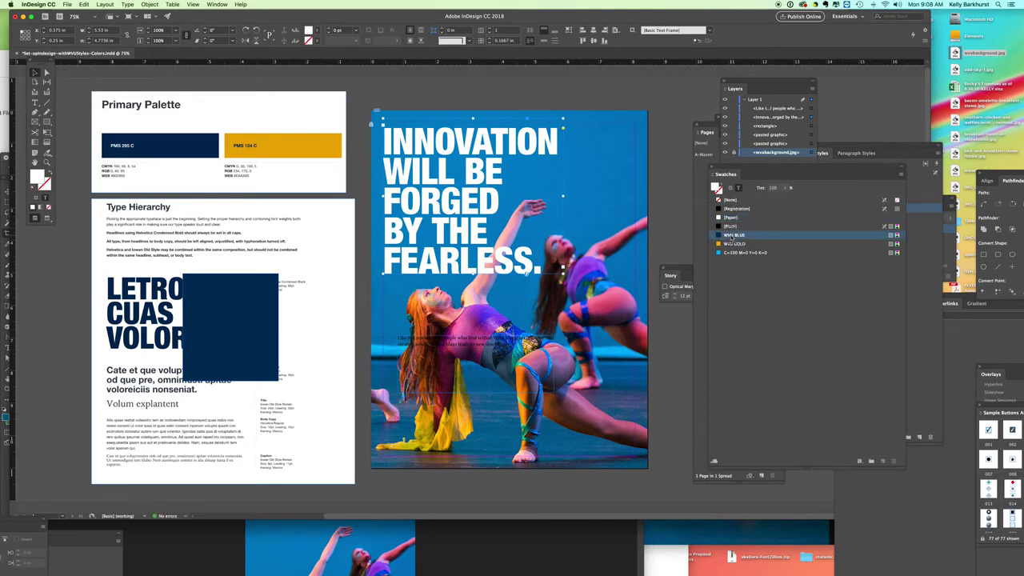
{"action": "left_click", "coordinate": [733, 244]}
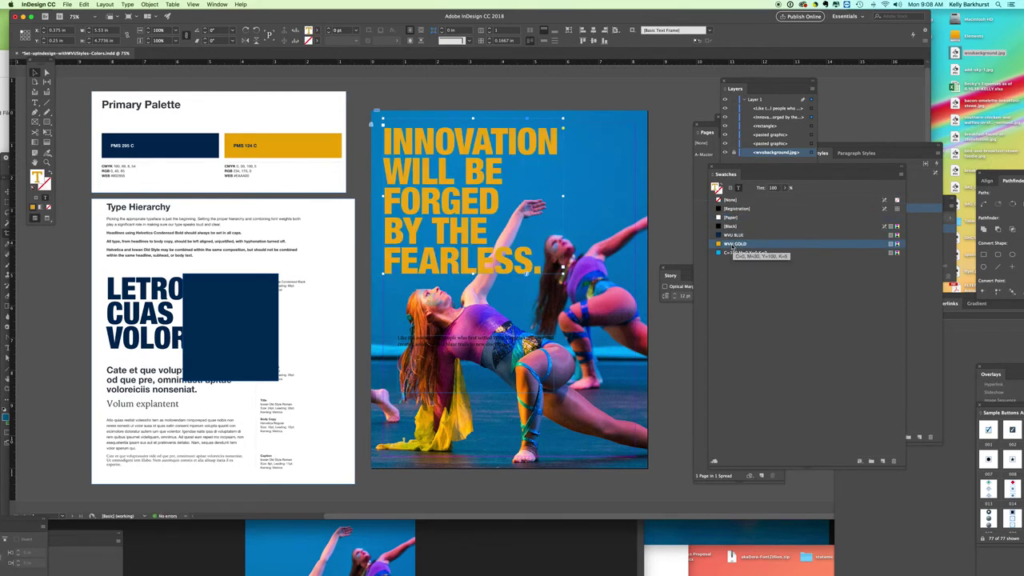
{"action": "left_click", "coordinate": [732, 235]}
{"action": "left_click", "coordinate": [732, 217]}
{"action": "left_click", "coordinate": [662, 102]}
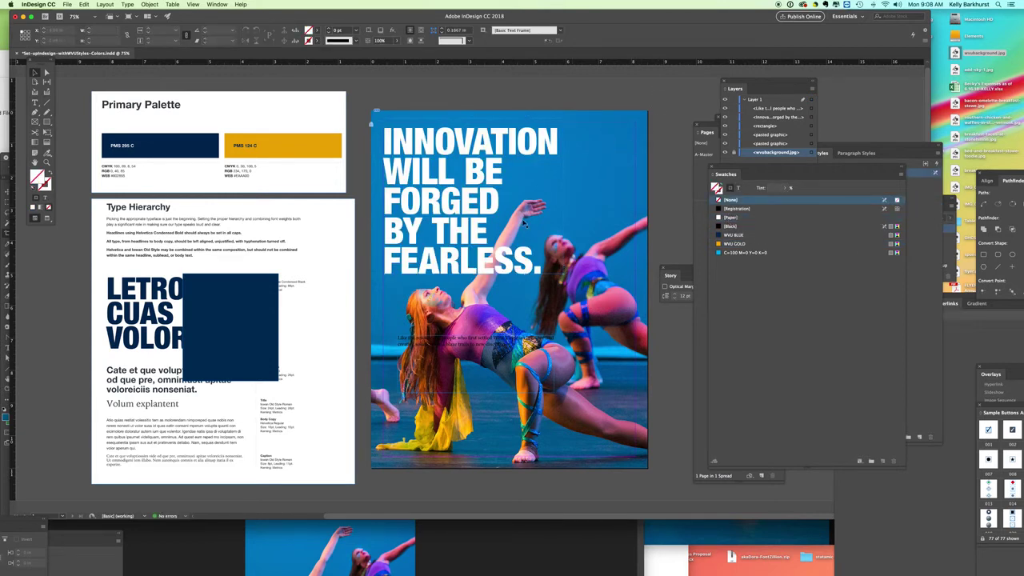
Move the body text frame above the page, apply the WVU Body character style to it, and select its text to check the formatting
{"action": "left_click_drag", "start_coordinate": [449, 347], "coordinate": [563, 98]}
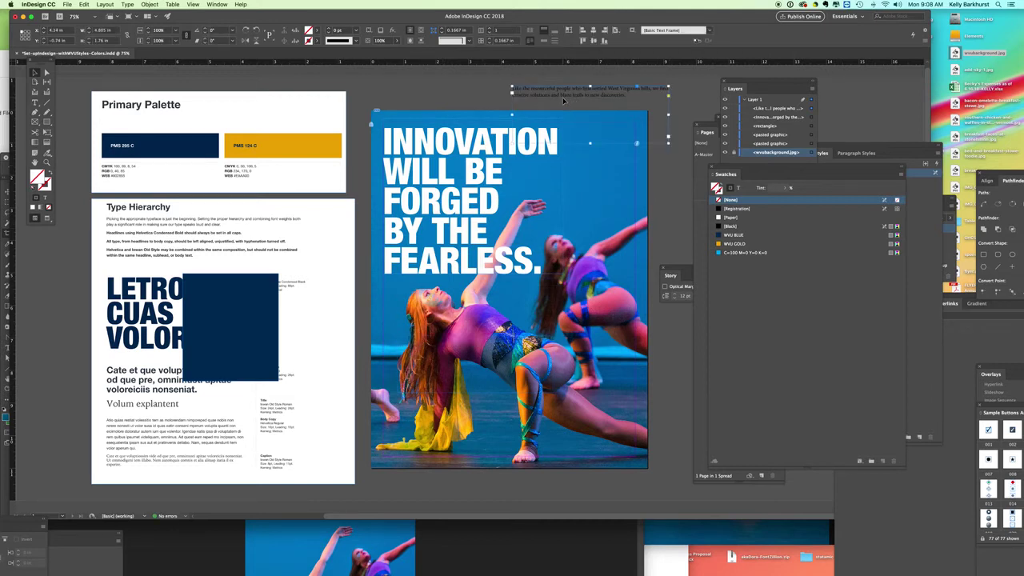
{"action": "left_click", "coordinate": [832, 149]}
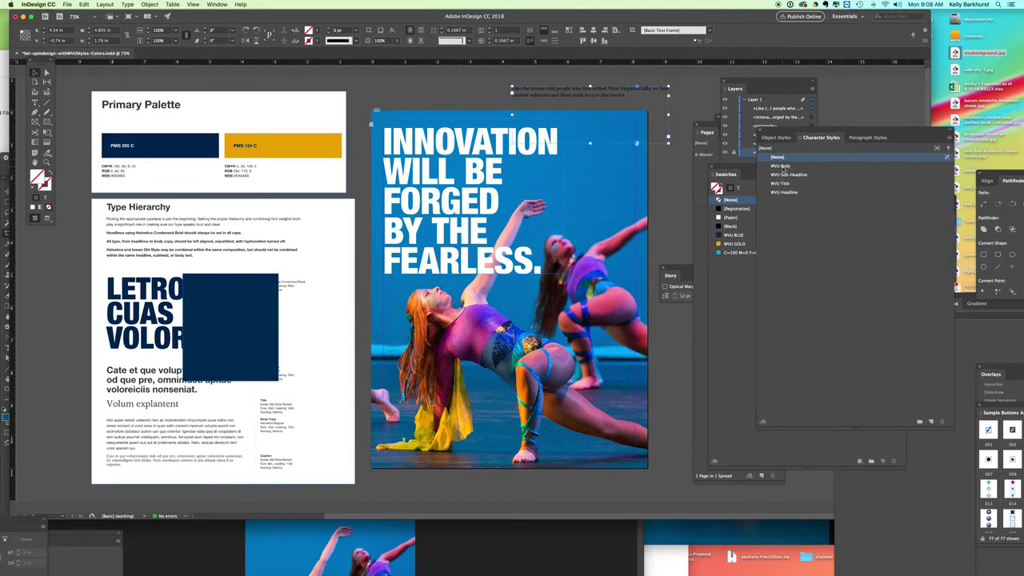
{"action": "left_click", "coordinate": [35, 73]}
{"action": "left_click", "coordinate": [783, 166]}
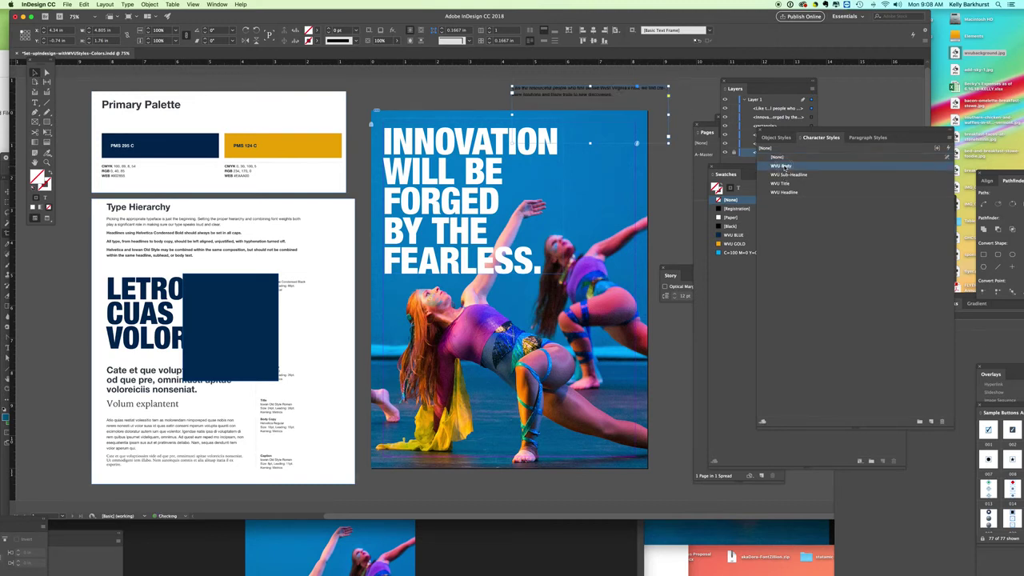
{"action": "double_click", "coordinate": [586, 97]}
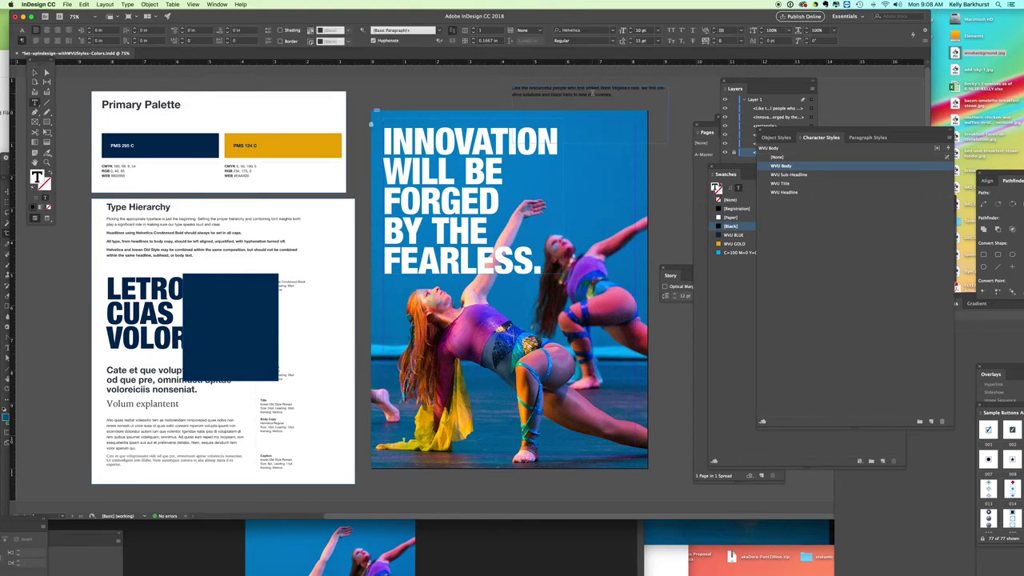
{"action": "left_click_drag", "start_coordinate": [588, 95], "coordinate": [613, 97]}
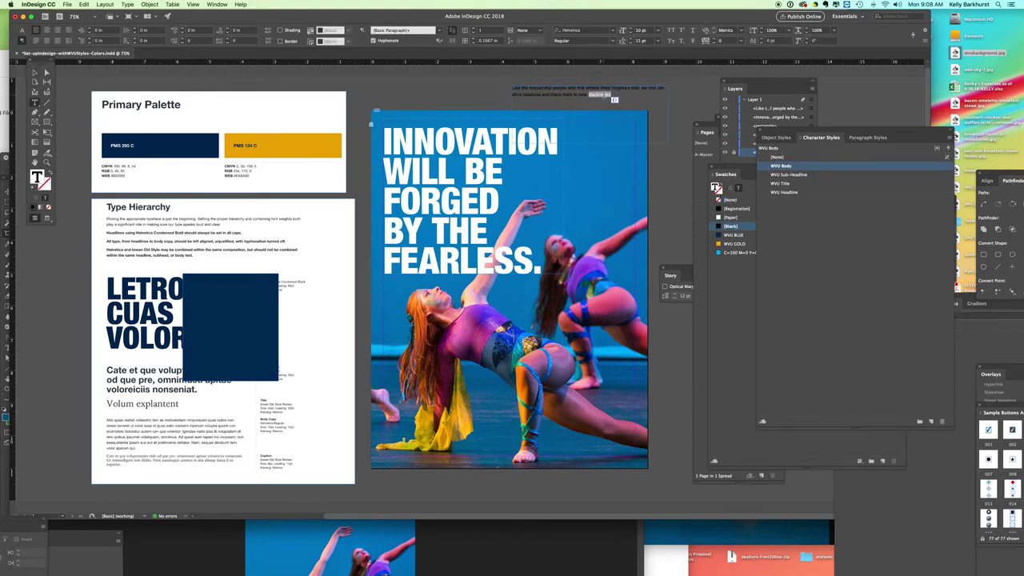
{"action": "triple_click", "coordinate": [614, 96]}
{"action": "triple_click", "coordinate": [614, 97]}
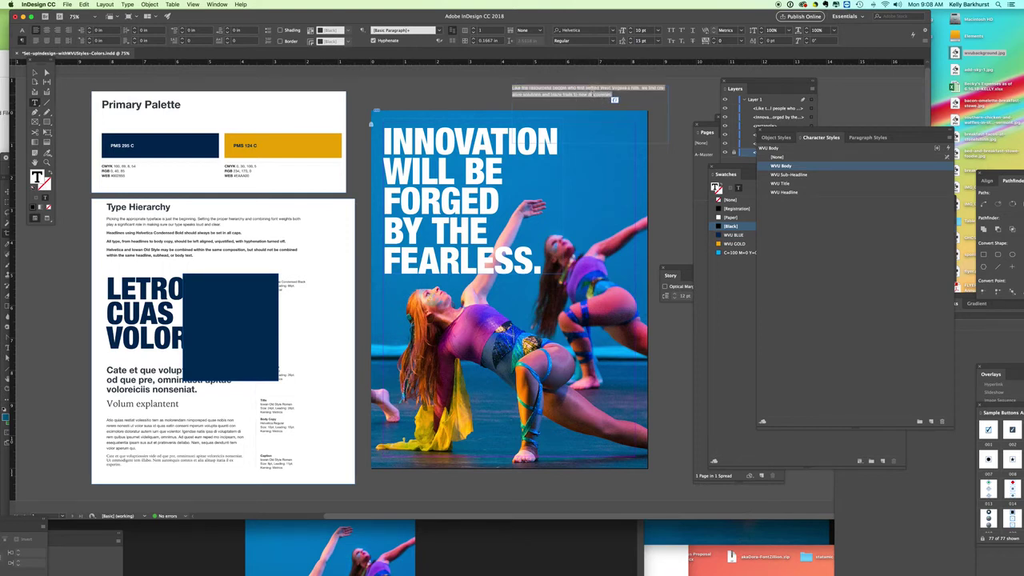
Narrow the body text frame and place it on the photo beside the headline, inside the page's right margin
{"action": "left_click", "coordinate": [35, 72]}
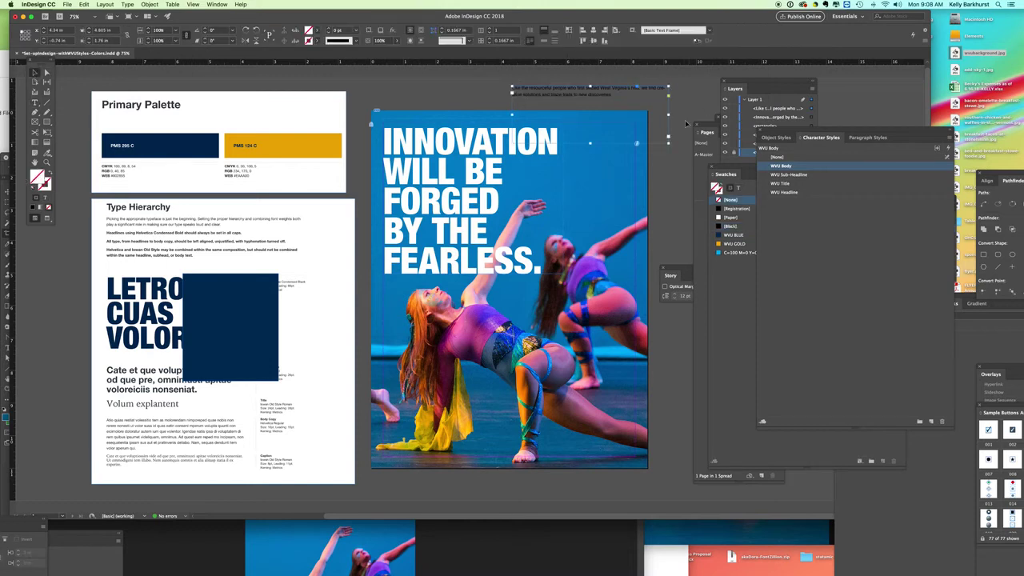
{"action": "left_click_drag", "start_coordinate": [669, 114], "coordinate": [602, 174]}
{"action": "left_click", "coordinate": [657, 172]}
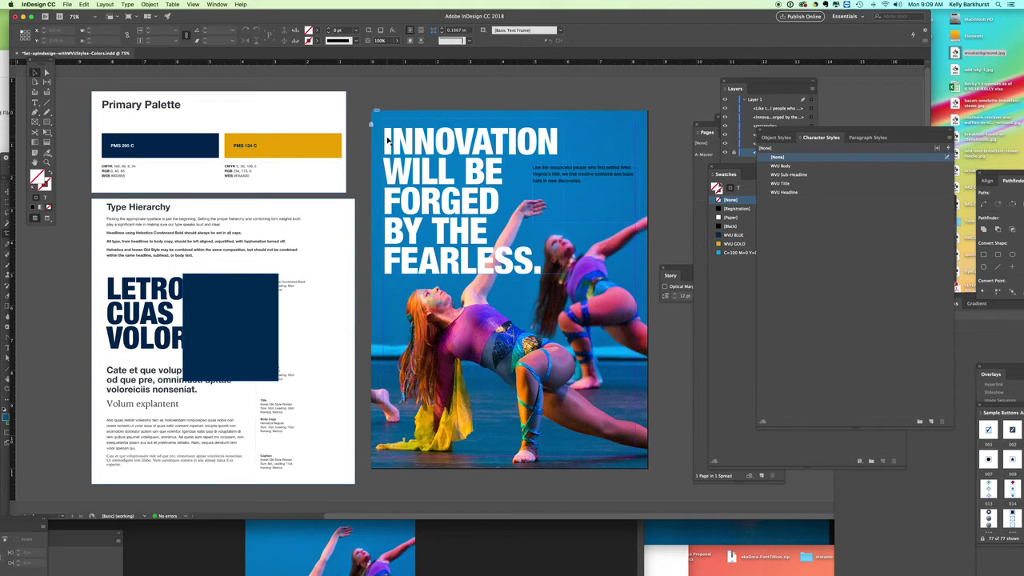
Align the headline's letters with the page's left and top margins, nudging its frame left to X 0.3333 in and slightly up
{"action": "key", "text": "super+equal"}
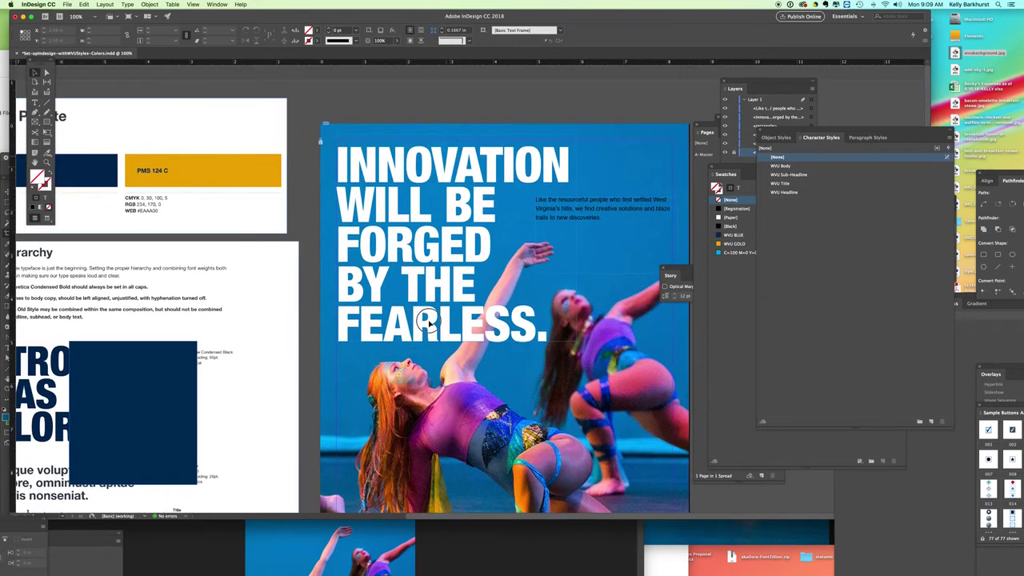
{"action": "left_click", "coordinate": [342, 154]}
{"action": "left_click_drag", "start_coordinate": [342, 153], "coordinate": [344, 155]}
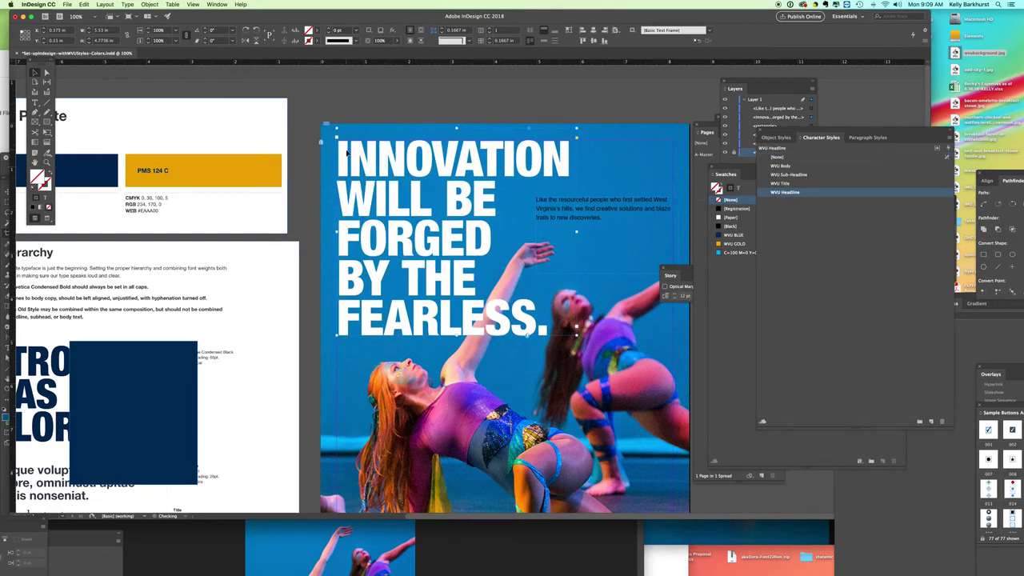
{"action": "key", "text": "Left"}
{"action": "key", "text": "Left"}
{"action": "key", "text": "Left"}
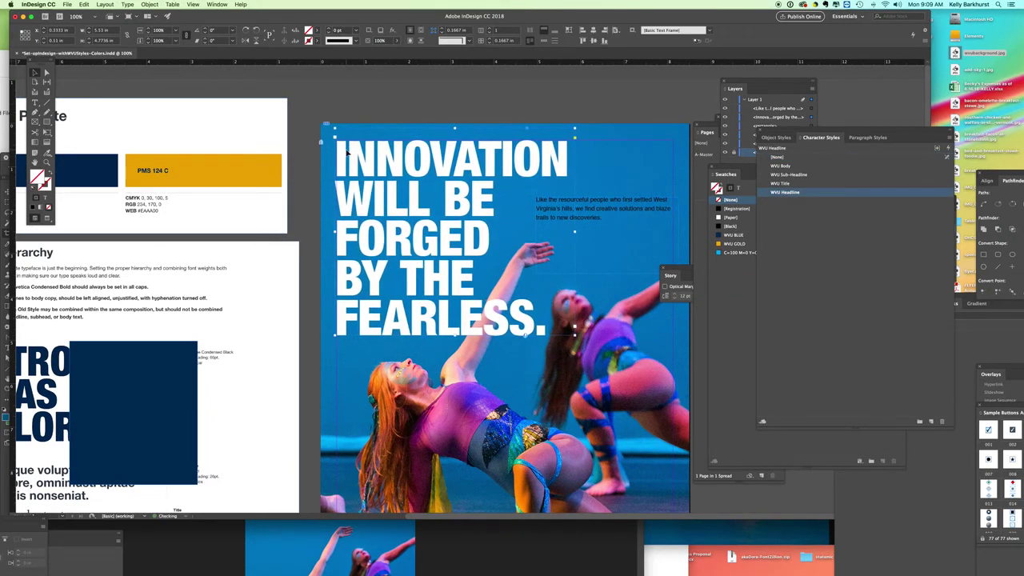
{"action": "key", "text": "alt+Up"}
{"action": "key", "text": "alt+Up"}
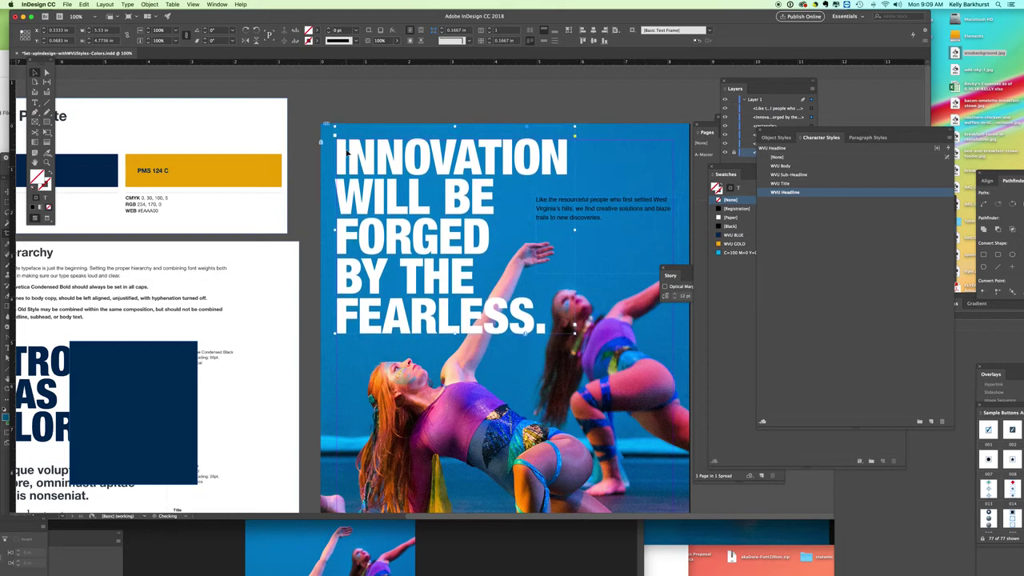
{"action": "left_click", "coordinate": [289, 225]}
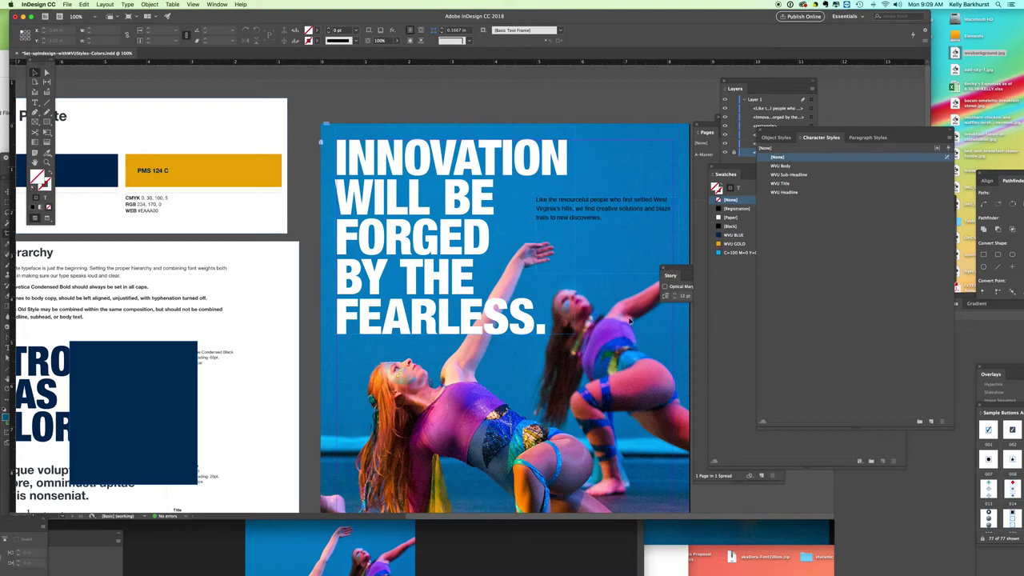
Remove the first two lines, "INNOVATION WILL BE", from the headline text
{"action": "key", "text": "super+minus"}
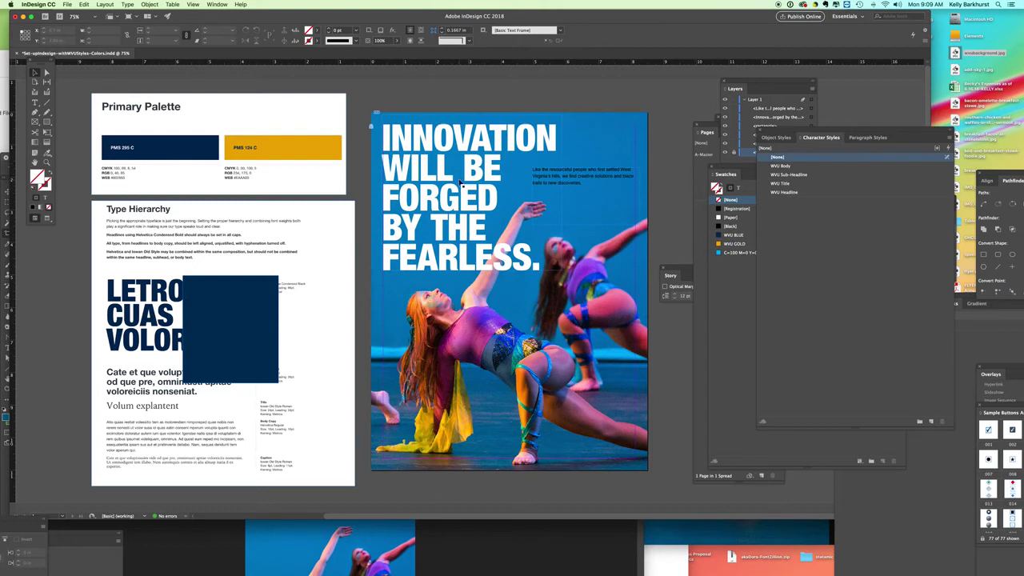
{"action": "left_click", "coordinate": [488, 172]}
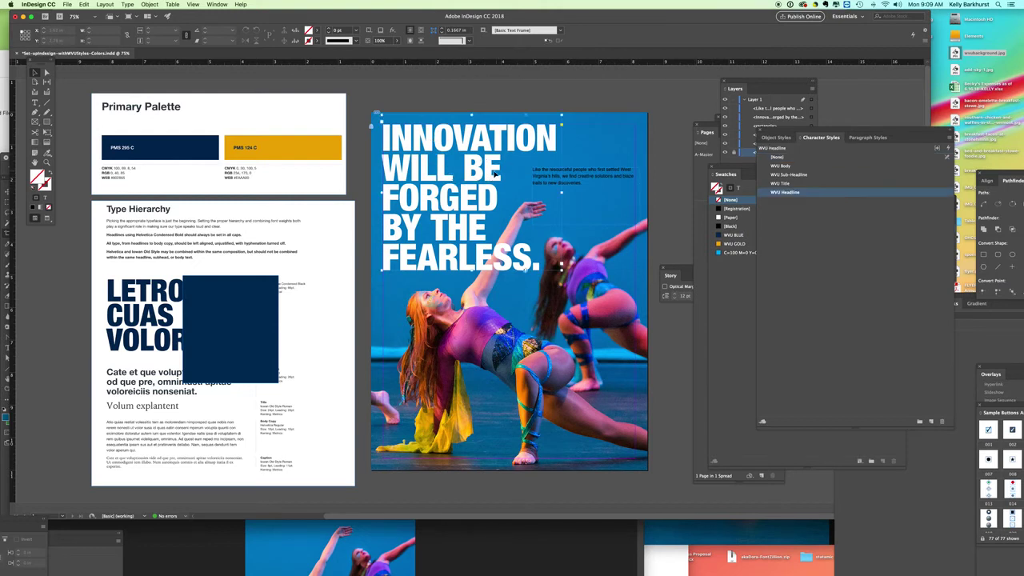
{"action": "double_click", "coordinate": [487, 172]}
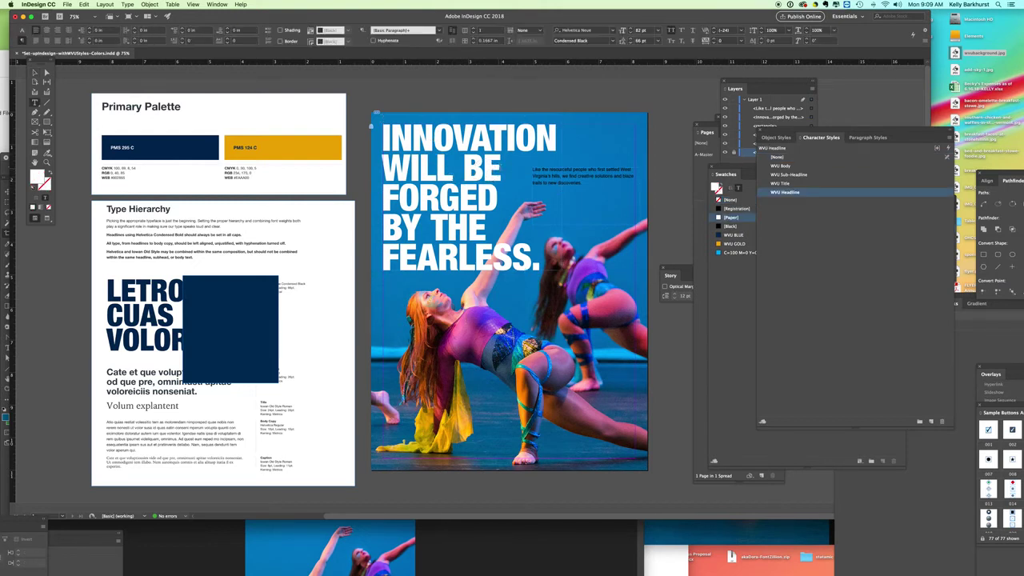
{"action": "left_click_drag", "start_coordinate": [500, 178], "coordinate": [376, 132]}
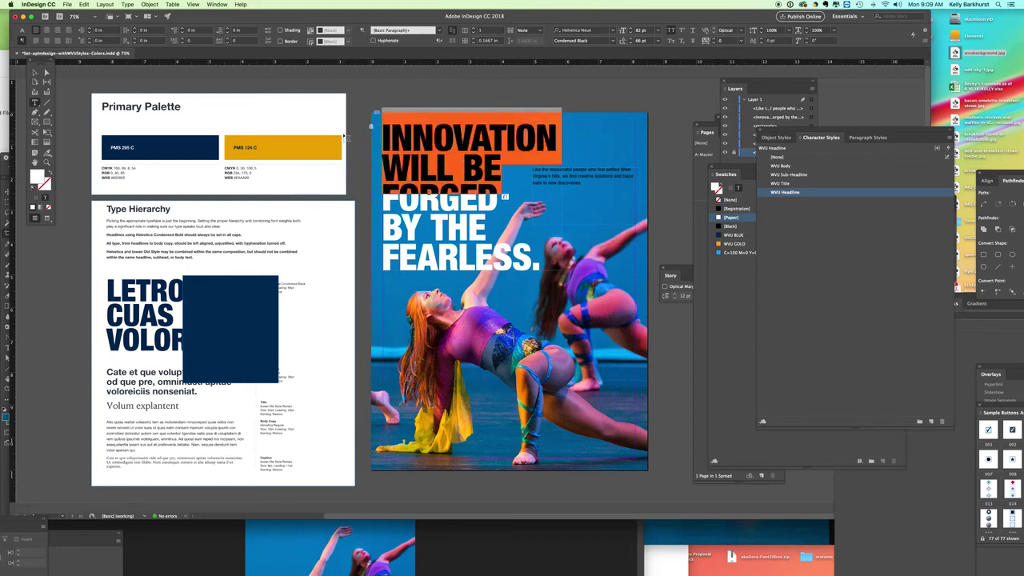
{"action": "key", "text": "BackSpace"}
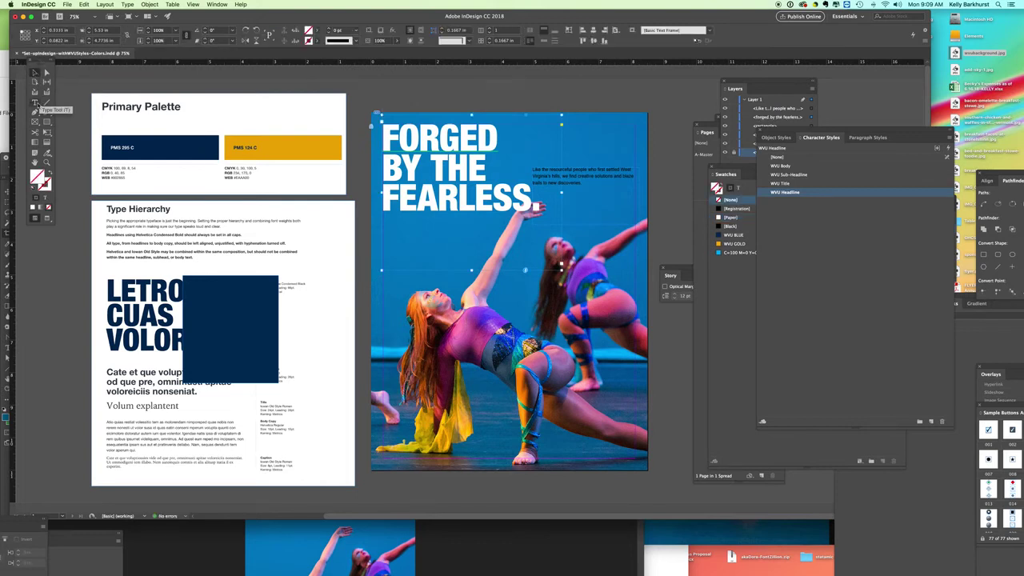
Paste "INNOVATION WILL BE" into a new text frame, move it onto the lower photo and enlarge it to about 7.66 × 4.29 in
{"action": "left_click", "coordinate": [35, 74]}
{"action": "key", "text": "t"}
{"action": "left_click_drag", "start_coordinate": [513, 93], "coordinate": [678, 156]}
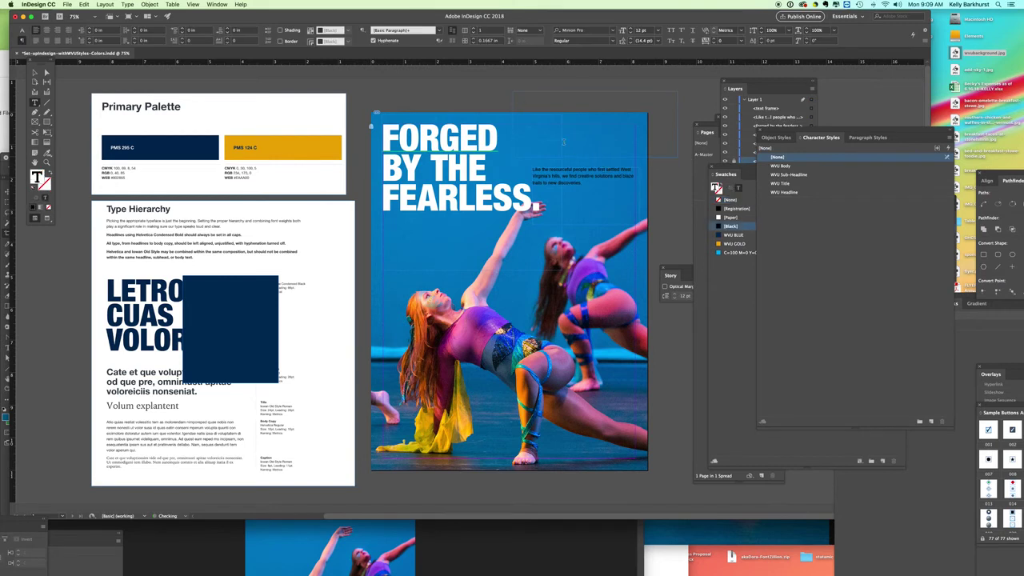
{"action": "key", "text": "super+v"}
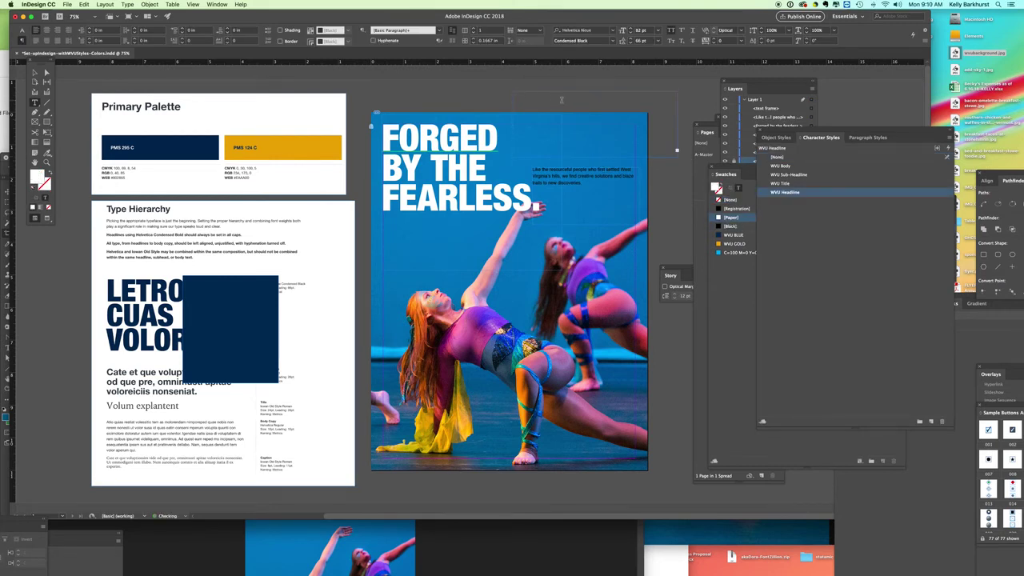
{"action": "left_click", "coordinate": [35, 72]}
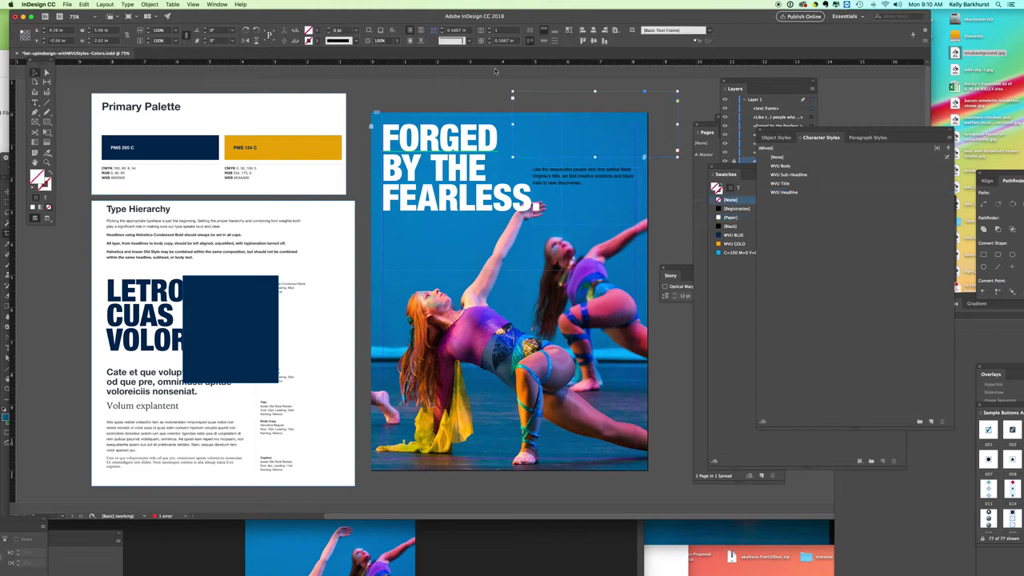
{"action": "left_click", "coordinate": [504, 376]}
{"action": "left_click_drag", "start_coordinate": [598, 418], "coordinate": [682, 490]}
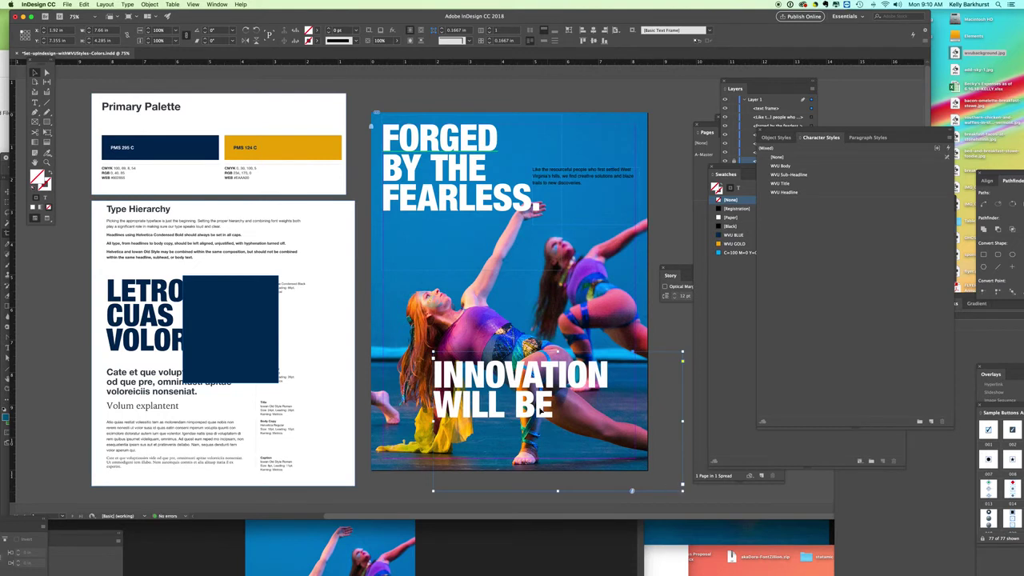
Apply the WVU Sub-Headline character style to "Innovation will be" and fit its frame to the text
{"action": "left_click", "coordinate": [784, 192]}
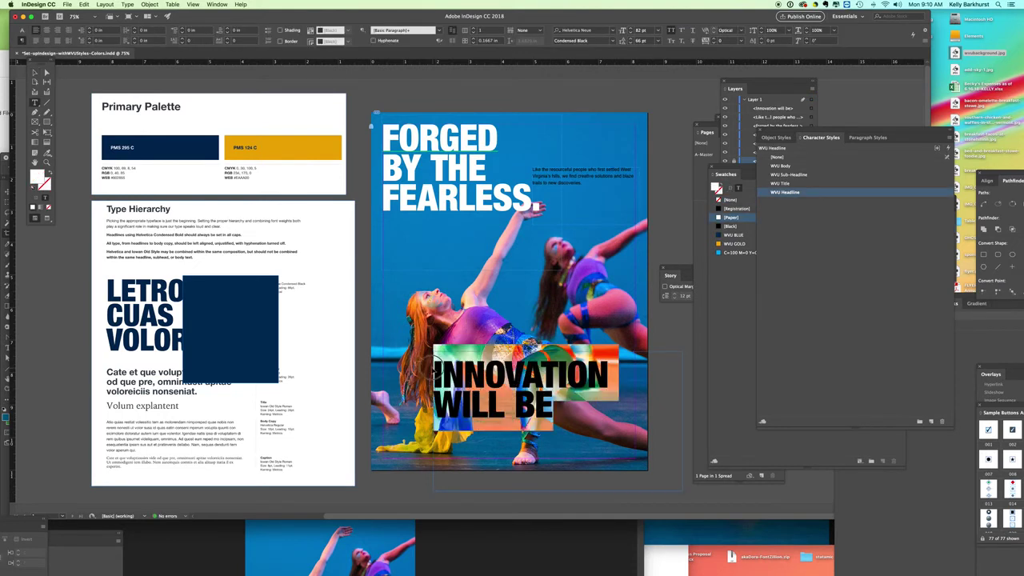
{"action": "left_click", "coordinate": [797, 175]}
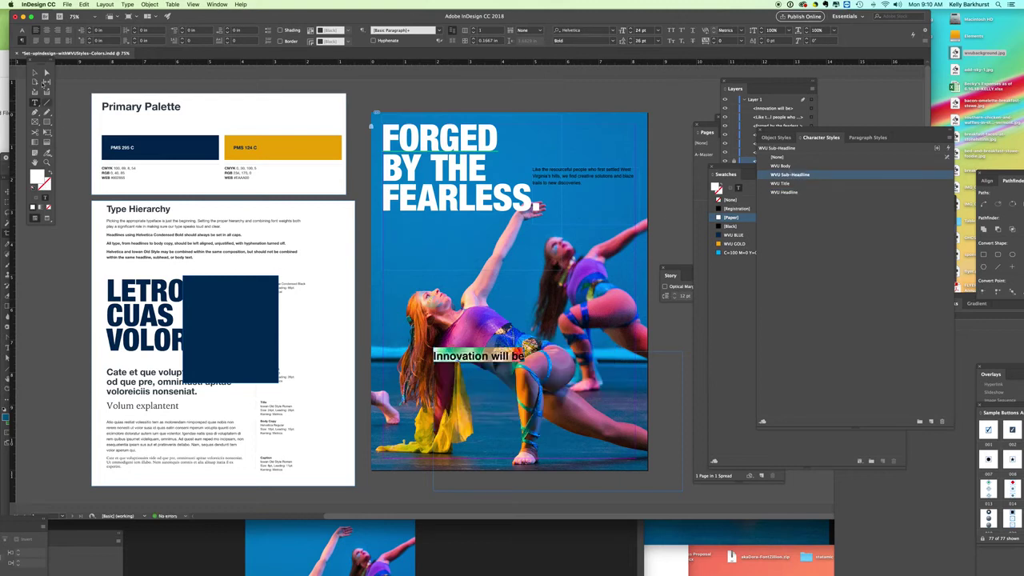
{"action": "left_click", "coordinate": [34, 72]}
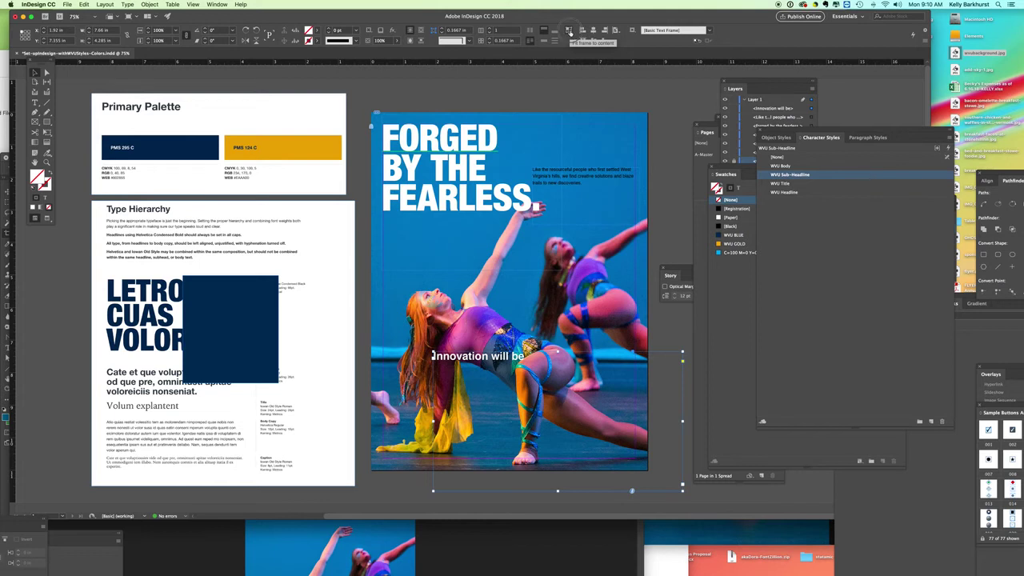
{"action": "left_click", "coordinate": [425, 254]}
Move the headline down to make room and place the sub-headline above it at X 0.375 in, Y 0.375 in
{"action": "left_click_drag", "start_coordinate": [425, 254], "coordinate": [464, 136]}
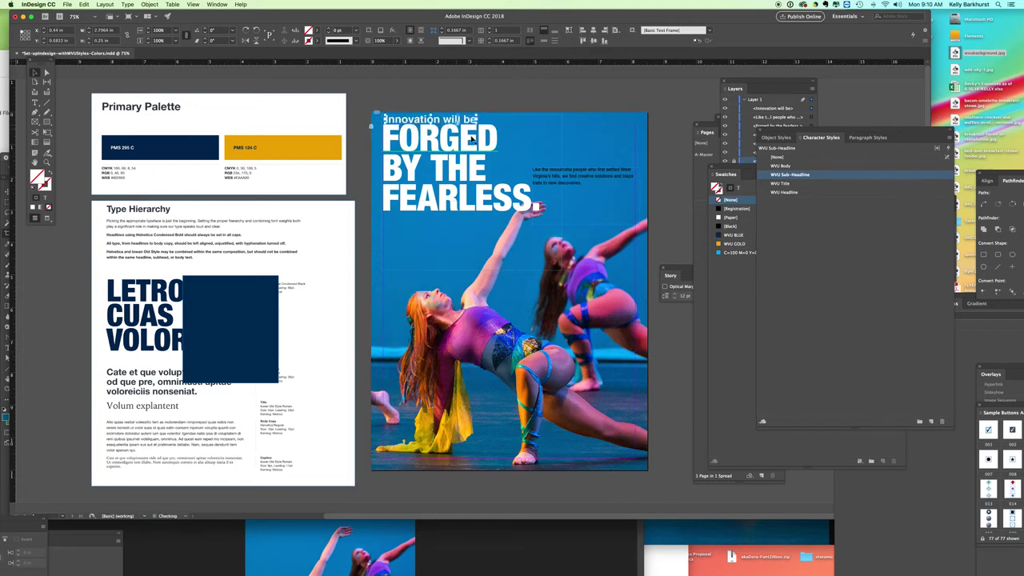
{"action": "left_click_drag", "start_coordinate": [446, 170], "coordinate": [446, 187]}
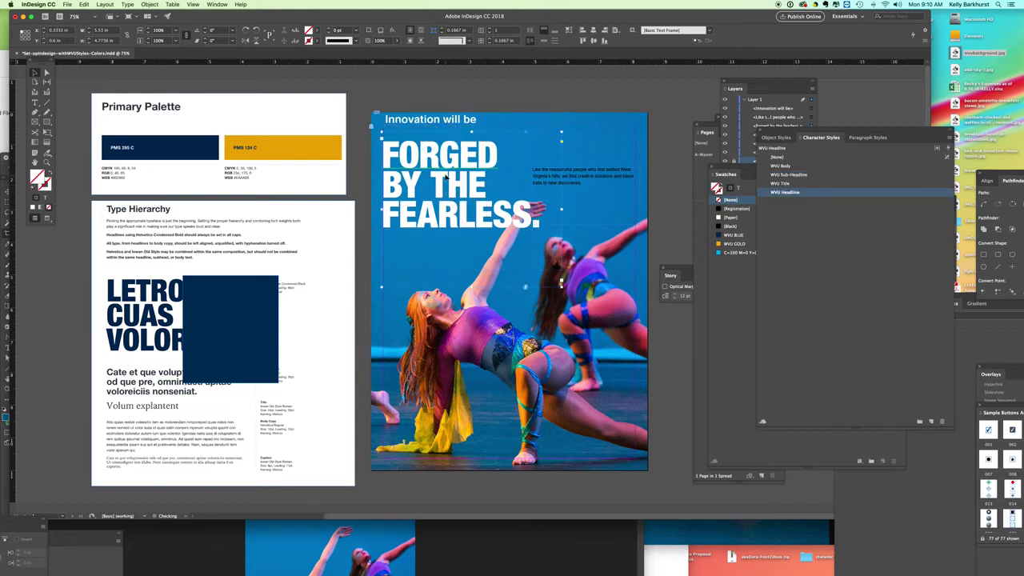
{"action": "left_click", "coordinate": [429, 120]}
{"action": "triple_click", "coordinate": [424, 120]}
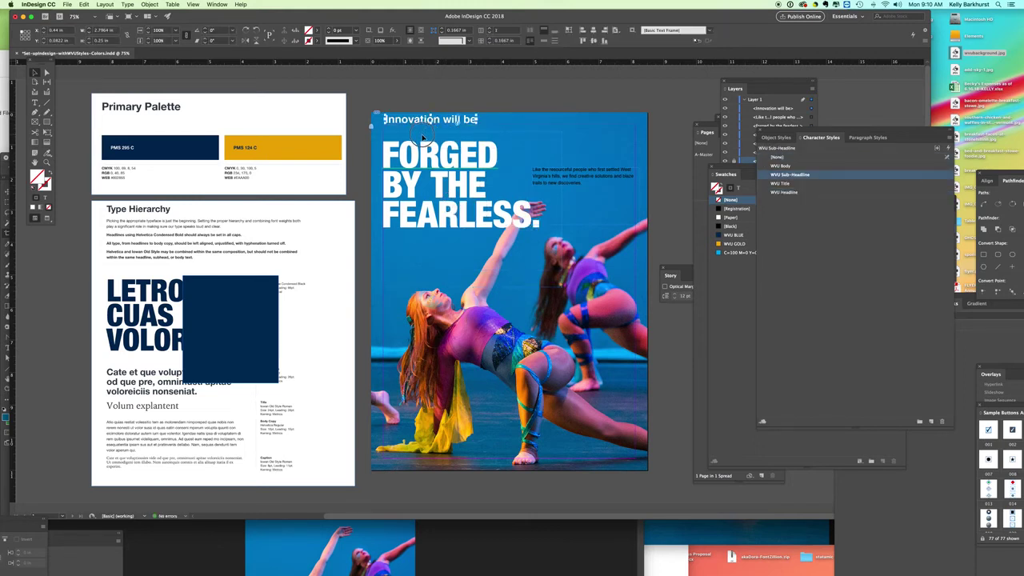
{"action": "left_click_drag", "start_coordinate": [418, 123], "coordinate": [417, 133]}
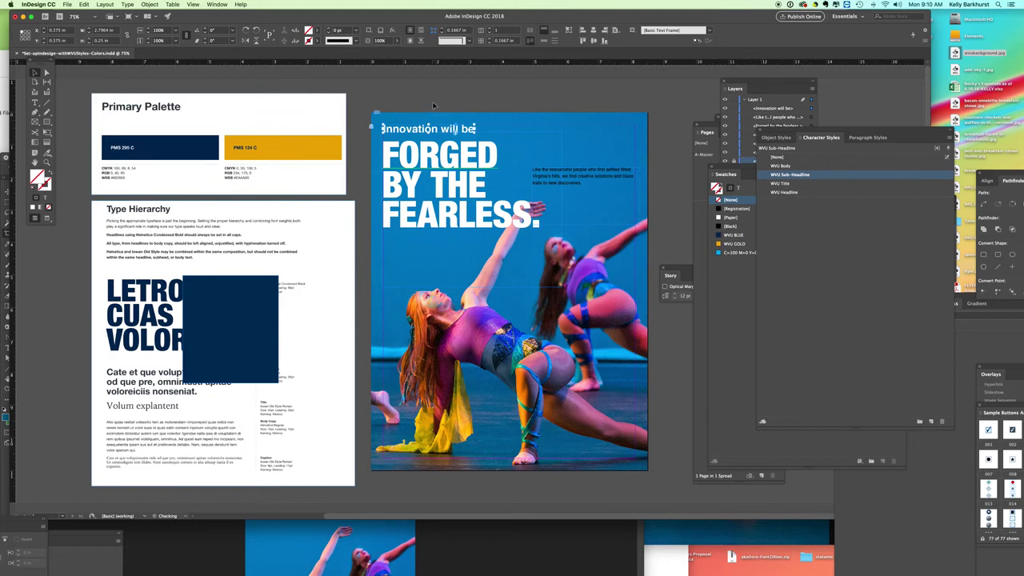
Move the headline up close beneath the sub-headline at Y 0.44 in and align its letters to the left margin at X 0.3339 in
{"action": "left_click", "coordinate": [394, 153]}
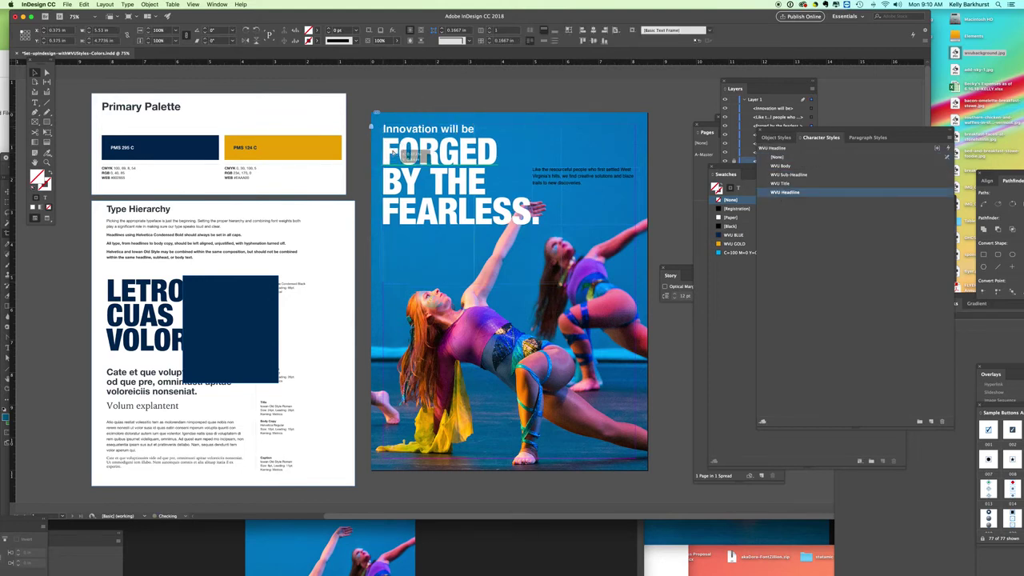
{"action": "left_click_drag", "start_coordinate": [394, 152], "coordinate": [396, 148]}
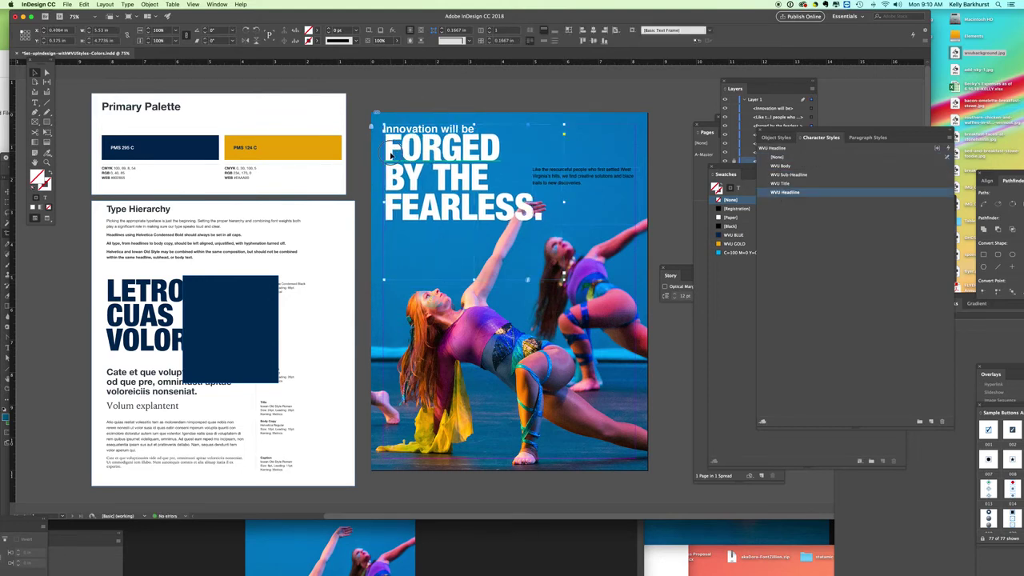
{"action": "key", "text": "super+z"}
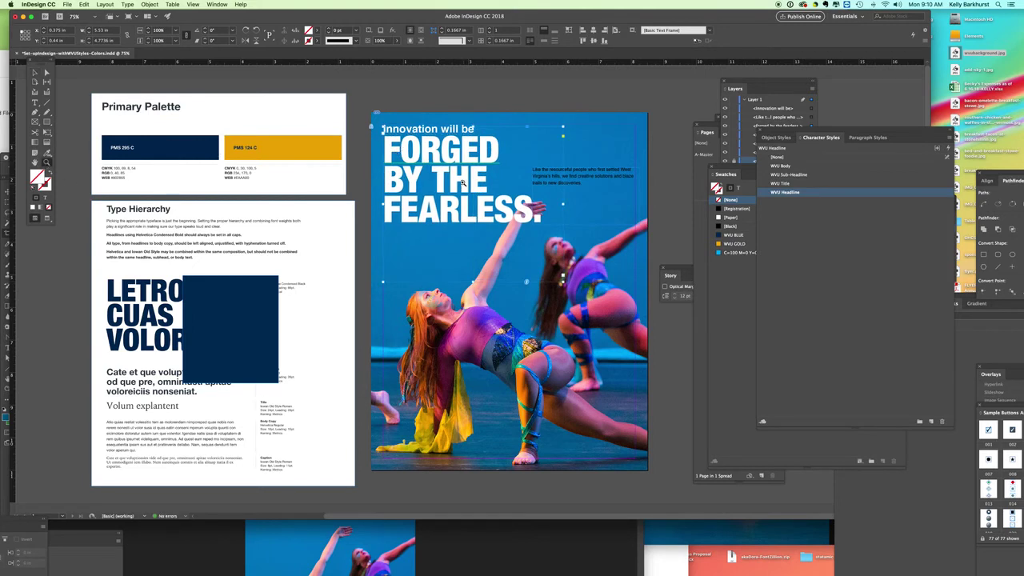
{"action": "left_click", "coordinate": [462, 183]}
{"action": "left_click", "coordinate": [464, 184]}
{"action": "left_click", "coordinate": [464, 183]}
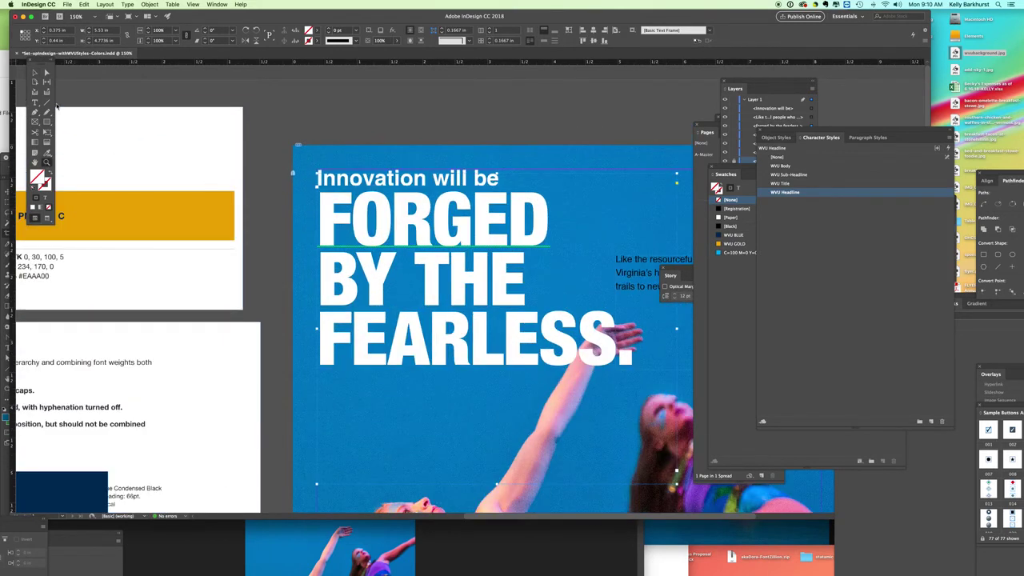
{"action": "left_click", "coordinate": [34, 72]}
{"action": "left_click_drag", "start_coordinate": [328, 231], "coordinate": [325, 233]}
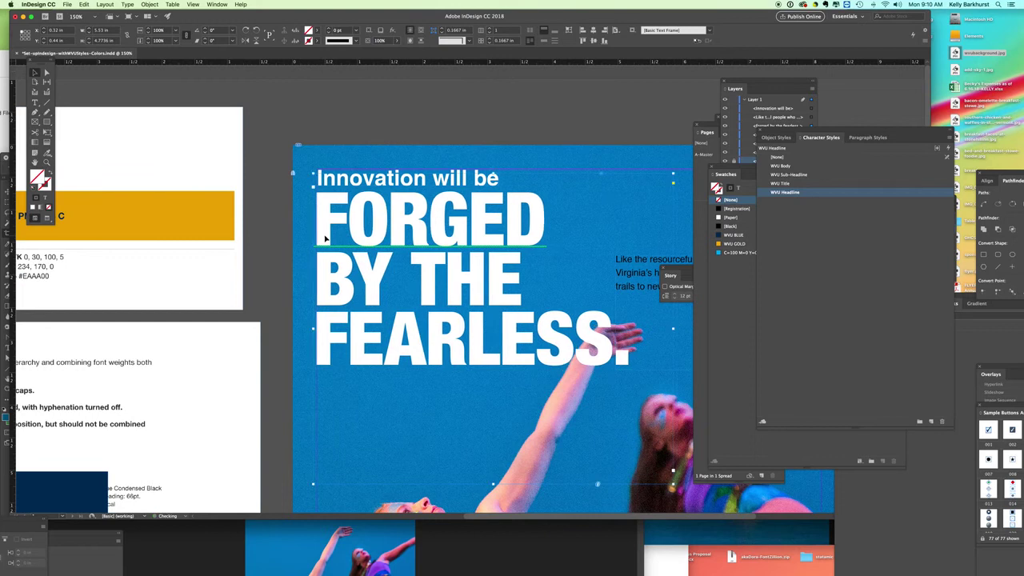
{"action": "key", "text": "Right"}
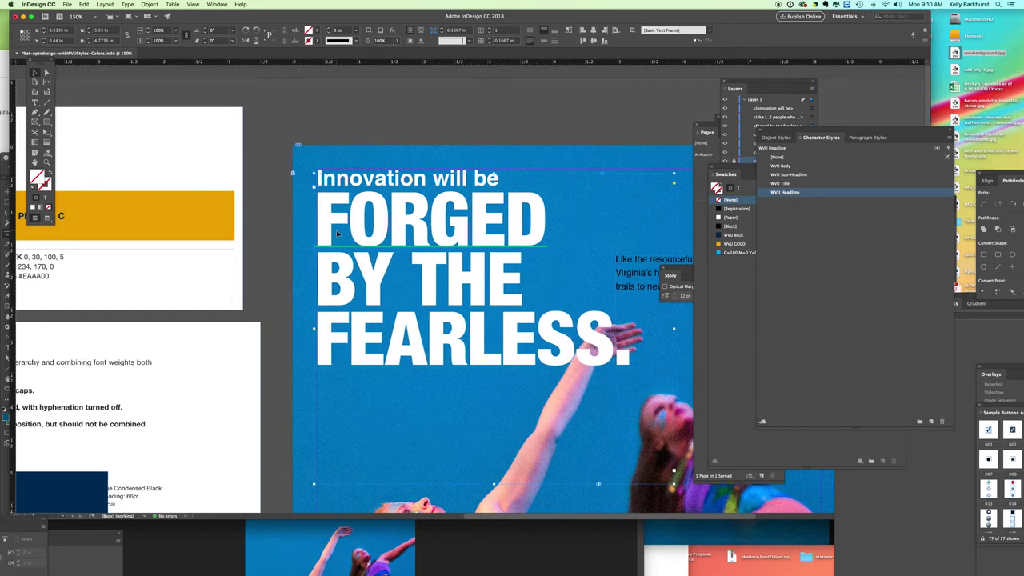
Nudge the sub-headline to X 0.3611 in, Y 0.3611 in to line up with the headline's letters, and nudge the headline slightly up
{"action": "double_click", "coordinate": [334, 180]}
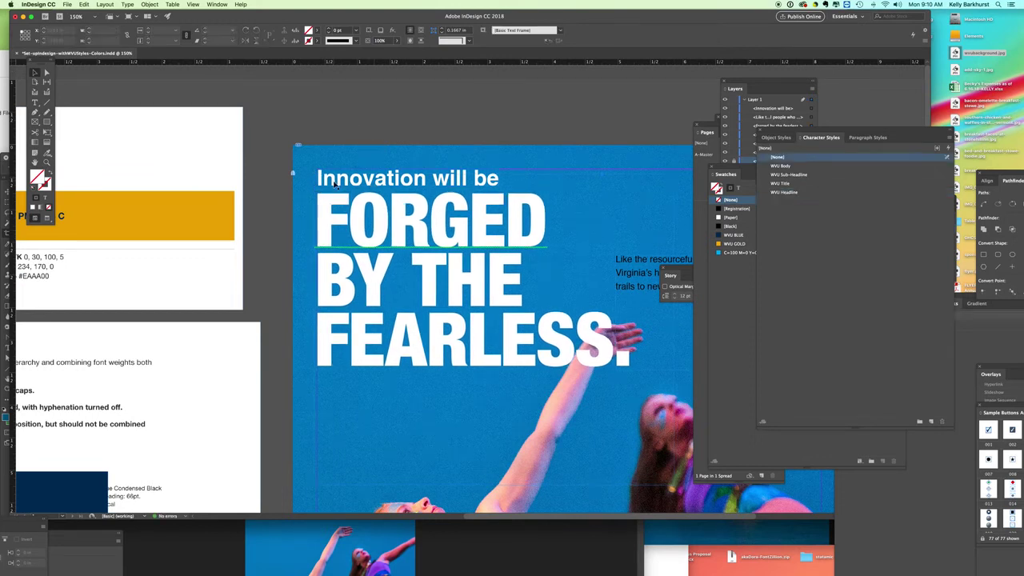
{"action": "key", "text": "Left"}
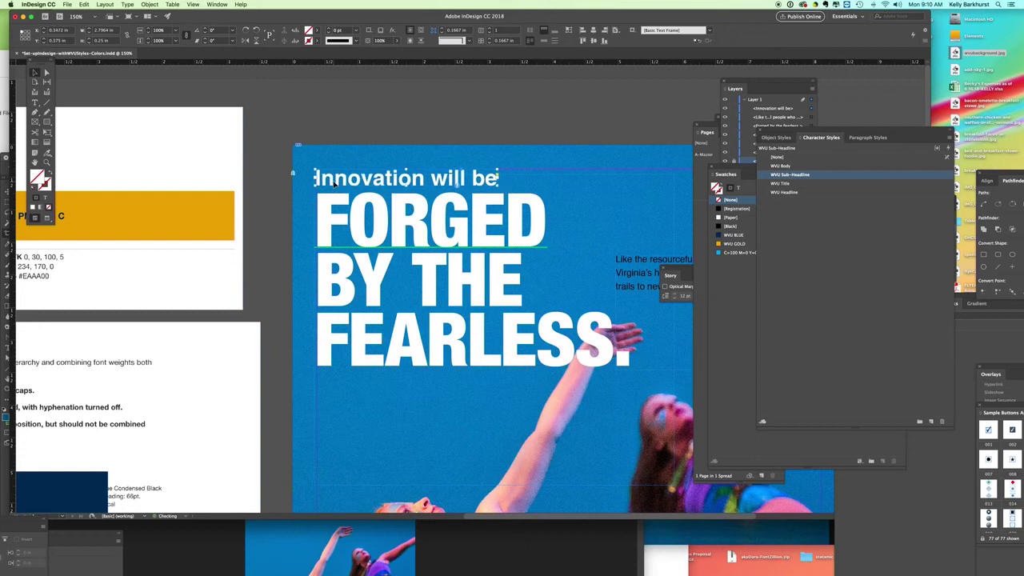
{"action": "key", "text": "Up"}
{"action": "key", "text": "Right"}
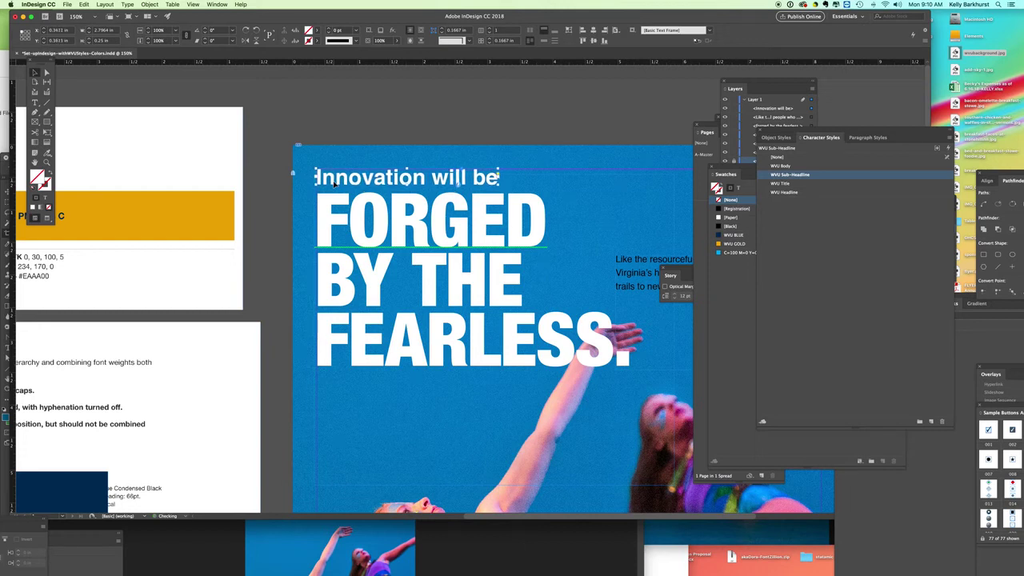
{"action": "left_click", "coordinate": [417, 118]}
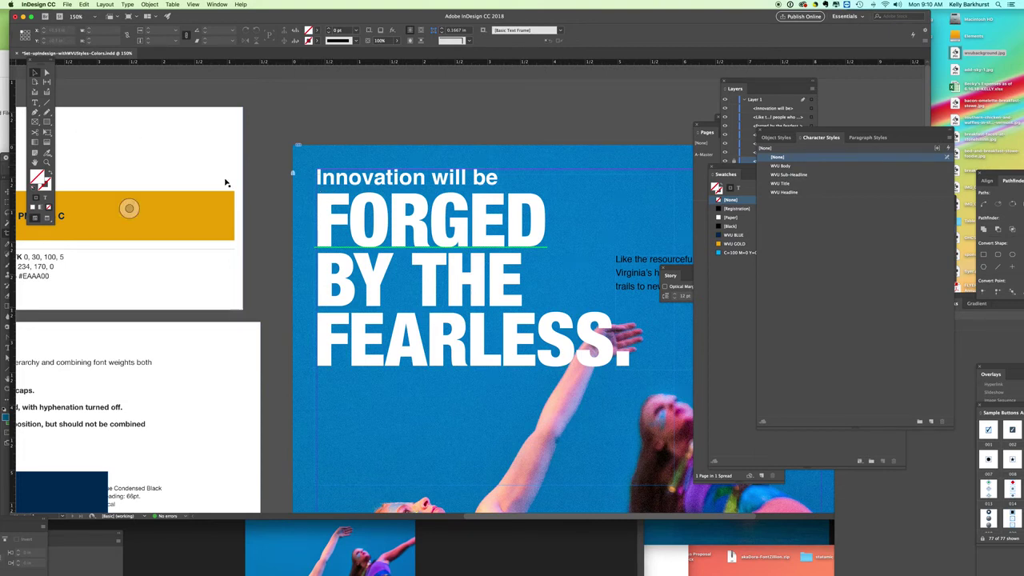
{"action": "left_click", "coordinate": [329, 212]}
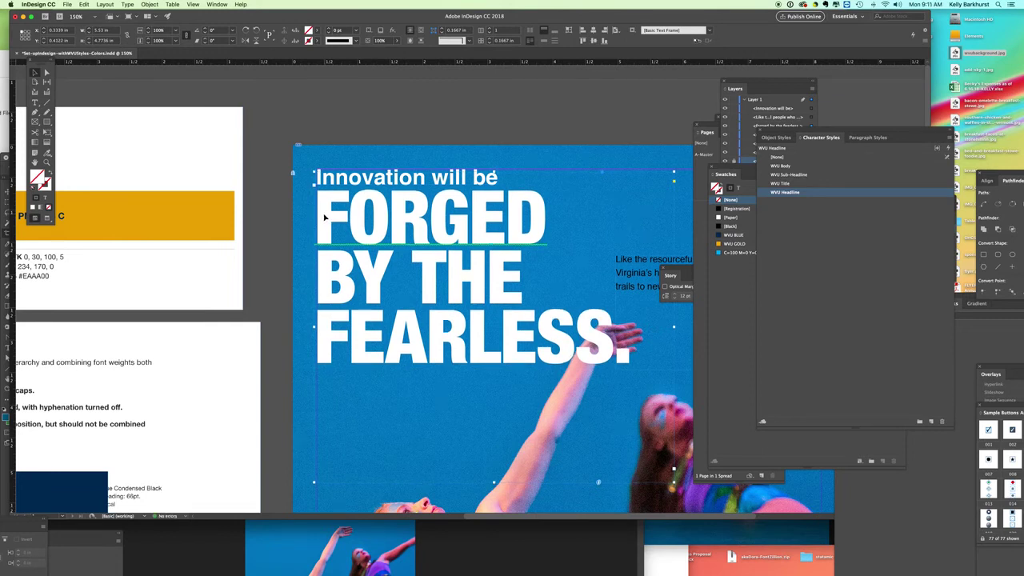
{"action": "left_click", "coordinate": [357, 112]}
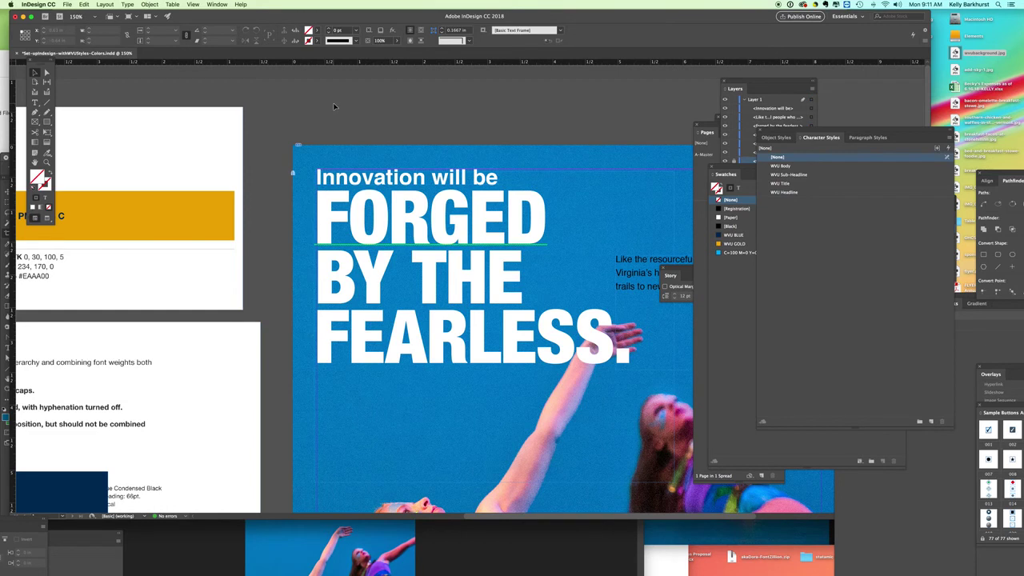
Fit the headline's text frame to its content and deselect it to view the whole page
{"action": "key", "text": "super+minus"}
{"action": "key", "text": "super+minus"}
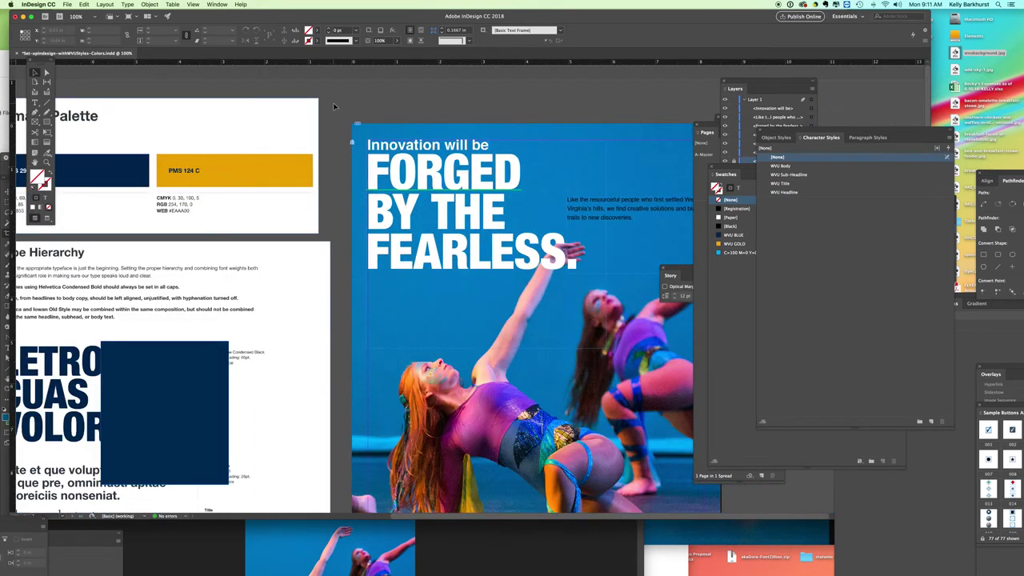
{"action": "left_click", "coordinate": [505, 307]}
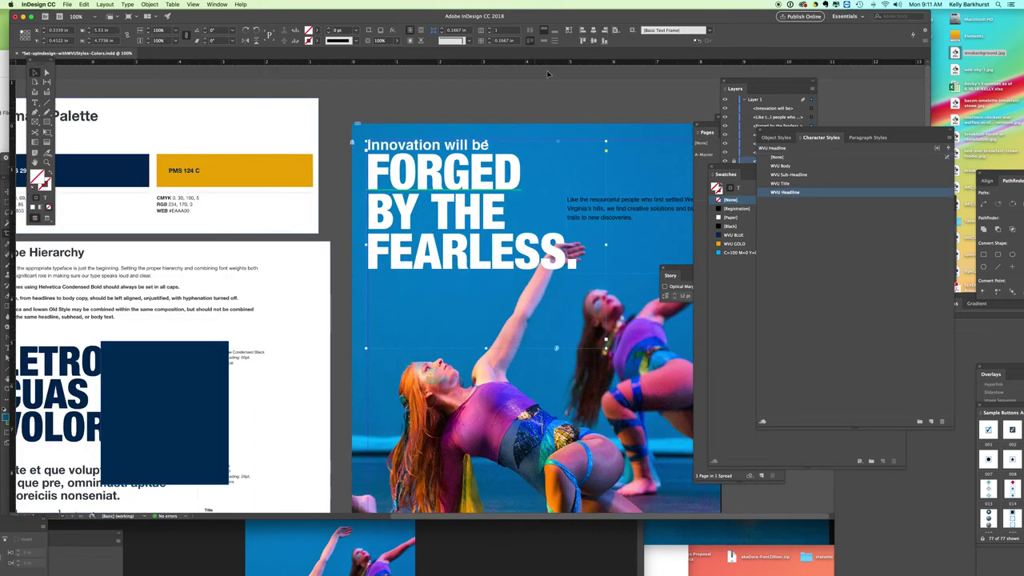
{"action": "left_click", "coordinate": [569, 35]}
{"action": "left_click", "coordinate": [560, 100]}
{"action": "scroll", "coordinate": [551, 92], "scroll_direction": "right", "scroll_amount": 5}
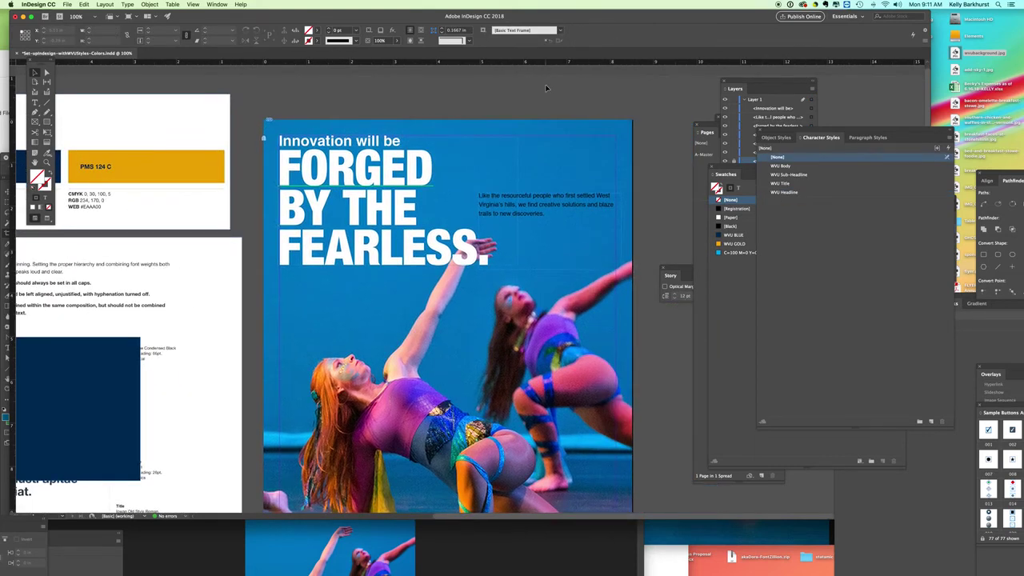
{"action": "key", "text": "super+minus"}
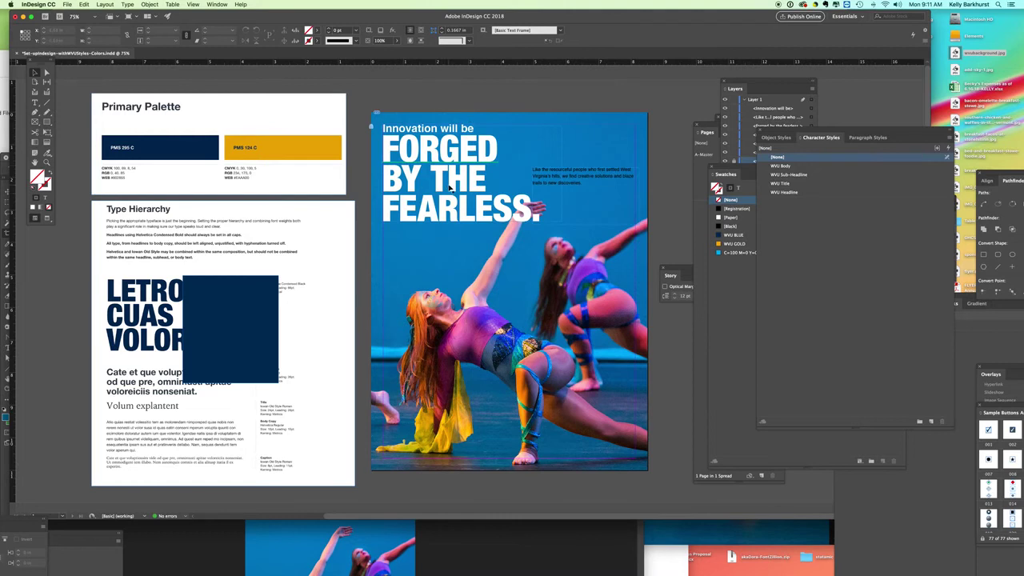
Place the body text below the headline at X 0.375 in, Y 3.58 in and fit its frame to the content
{"action": "left_click", "coordinate": [593, 180]}
{"action": "left_click_drag", "start_coordinate": [452, 237], "coordinate": [478, 241]}
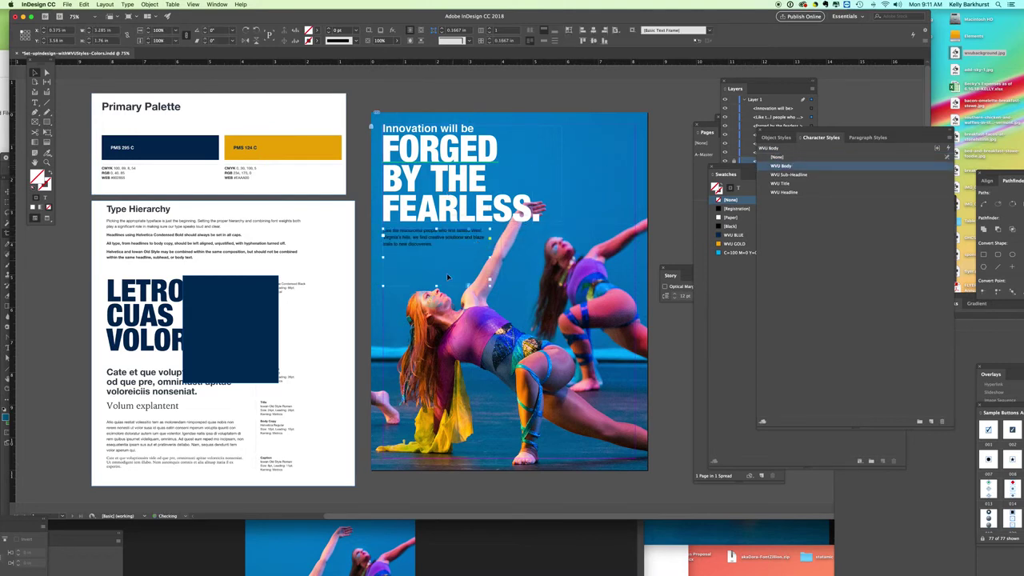
{"action": "key", "text": "super+alt+c"}
Set the body text's fill color to the Paper swatch, formatting the text rather than its frame
{"action": "left_click_drag", "start_coordinate": [727, 174], "coordinate": [673, 160]}
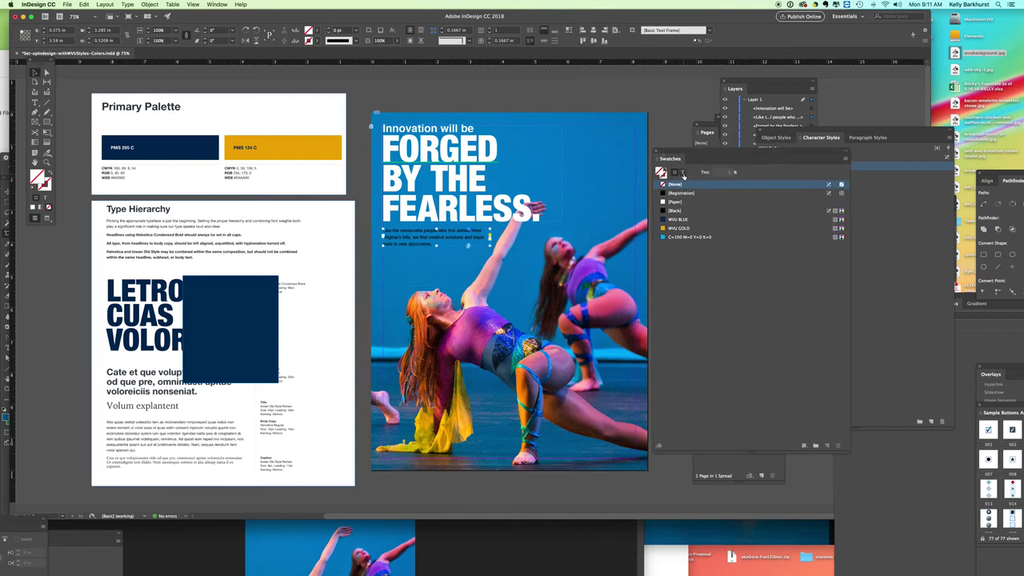
{"action": "left_click", "coordinate": [684, 175]}
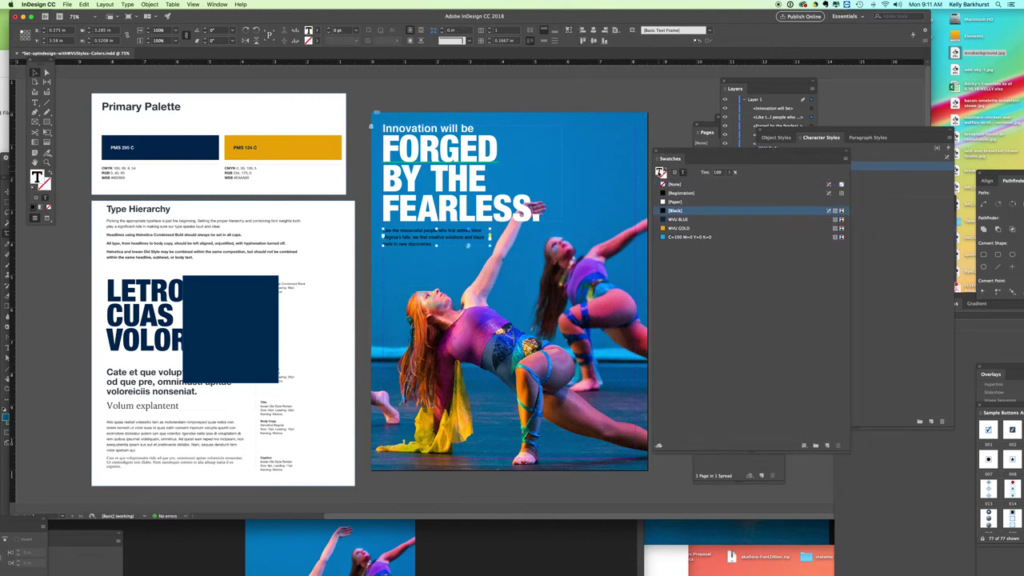
{"action": "left_click", "coordinate": [674, 201]}
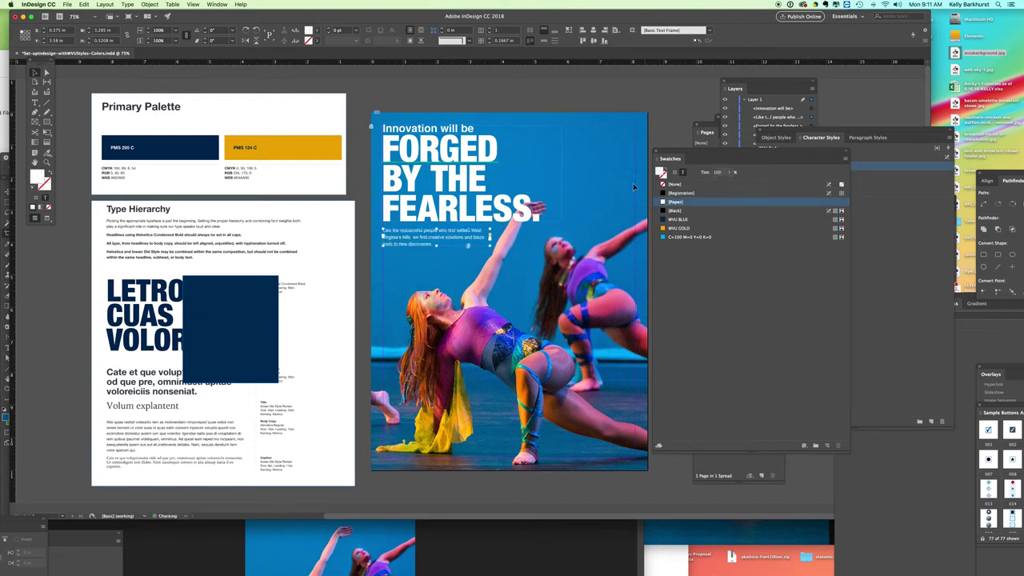
{"action": "left_click", "coordinate": [495, 87]}
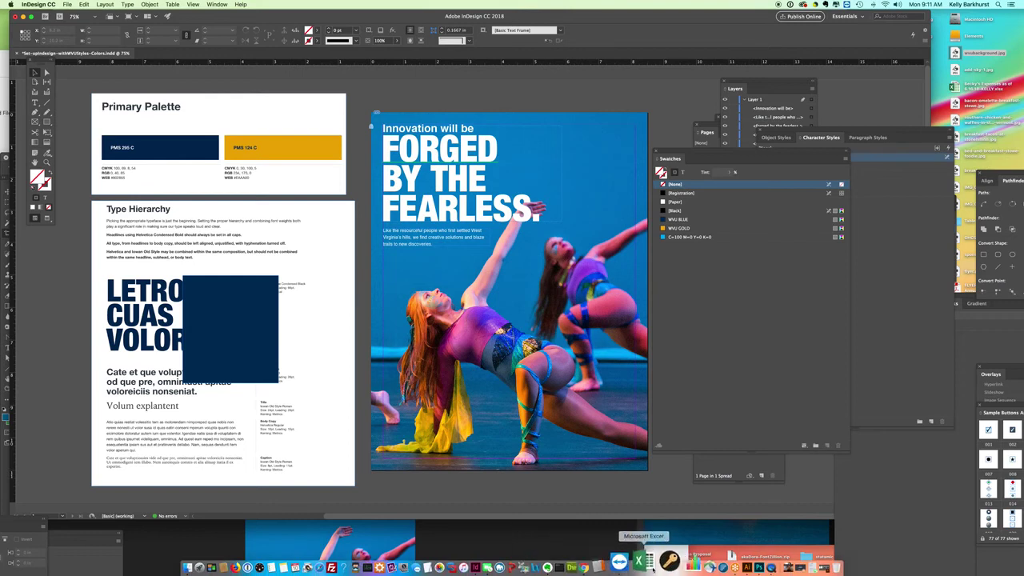
Switch to Illustrator, pull the semi-transparent white slanted bar below the mannequin photo, copy it, and return to InDesign
{"action": "left_click", "coordinate": [714, 560]}
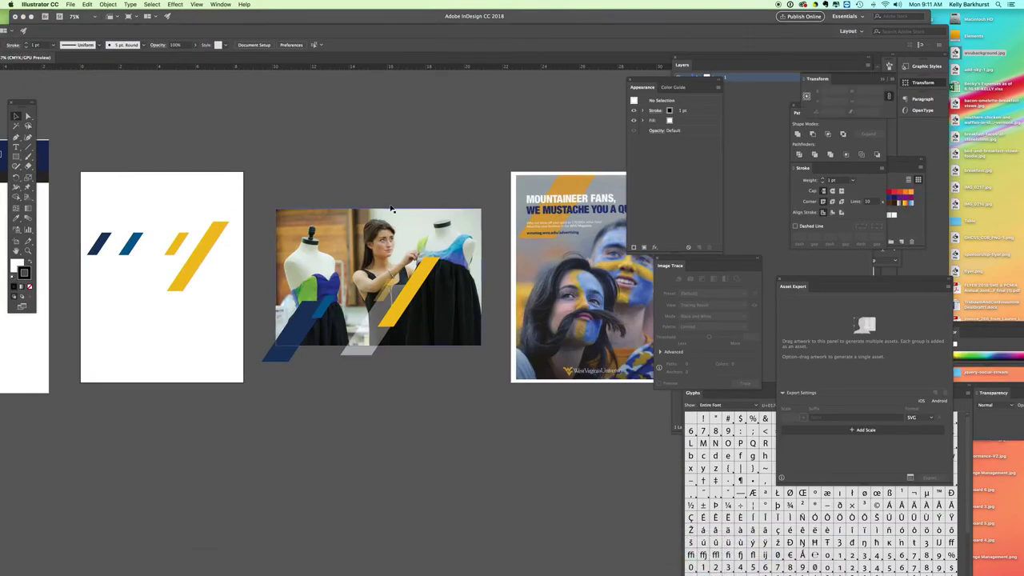
{"action": "left_click_drag", "start_coordinate": [361, 347], "coordinate": [331, 382]}
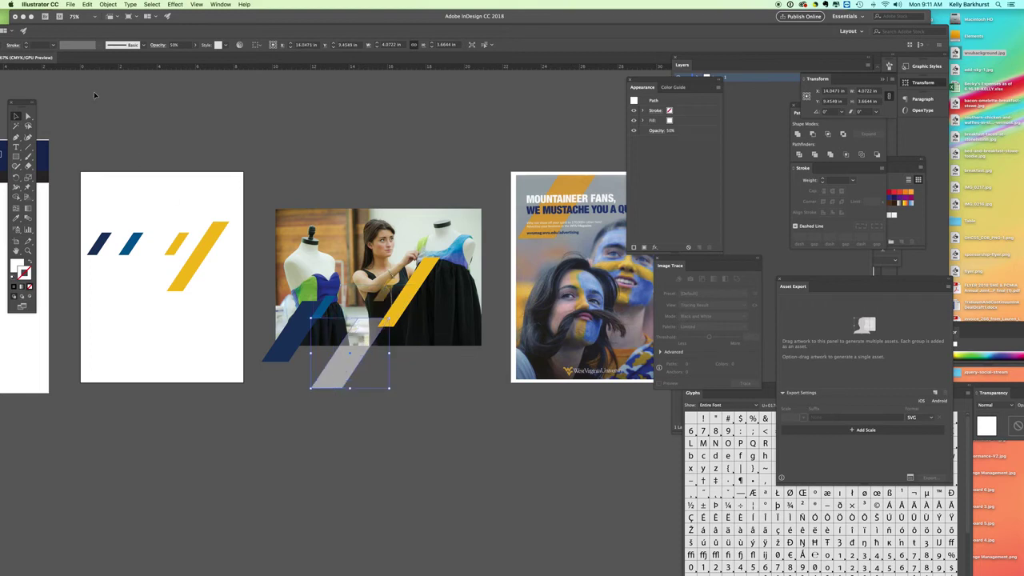
{"action": "left_click", "coordinate": [86, 5]}
{"action": "left_click", "coordinate": [94, 49]}
{"action": "left_click", "coordinate": [439, 16]}
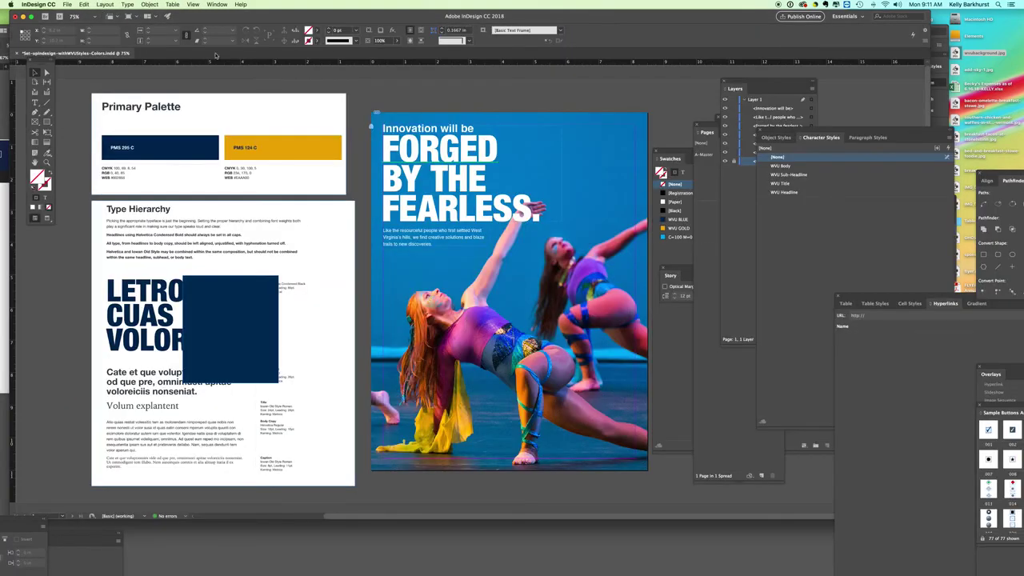
Paste the slanted bar onto the poster page, move it to the upper-right area, and fill it with the WVU GOLD swatch
{"action": "left_click", "coordinate": [85, 5]}
{"action": "left_click", "coordinate": [90, 49]}
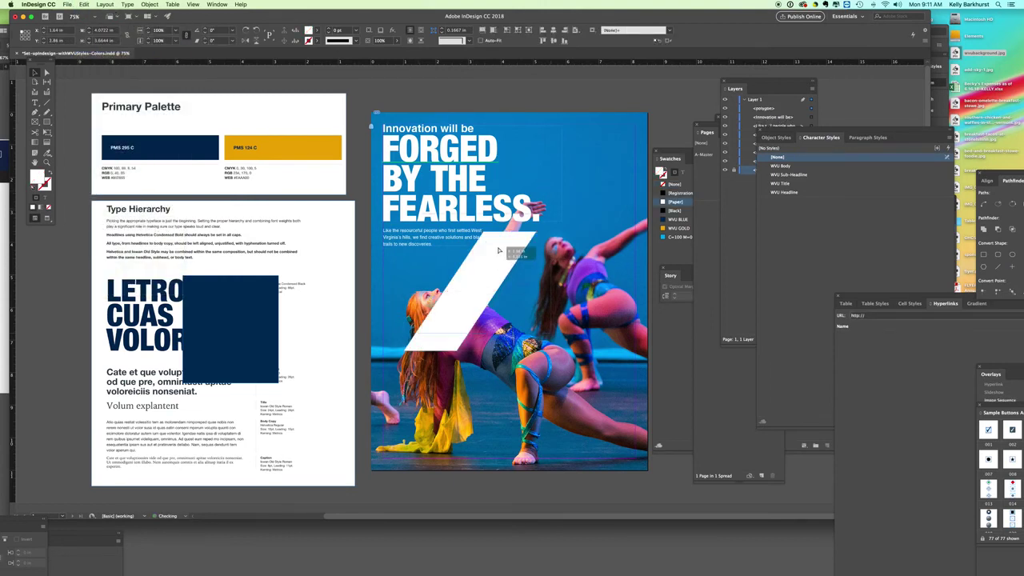
{"action": "left_click_drag", "start_coordinate": [567, 157], "coordinate": [563, 189]}
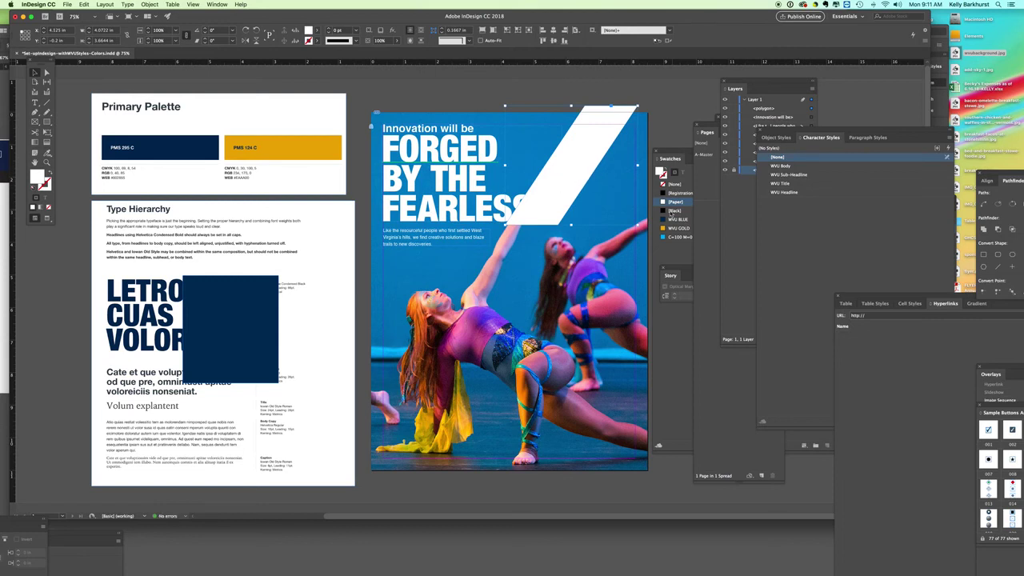
{"action": "left_click", "coordinate": [677, 227]}
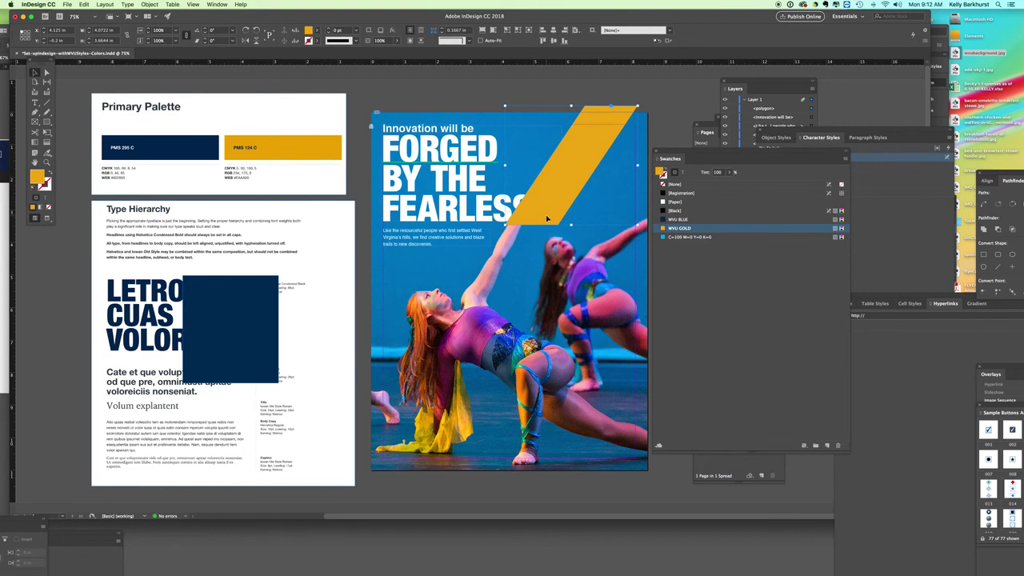
Bring the headline text frame in front of the gold bar and shift the bar slightly closer to the headline
{"action": "left_click", "coordinate": [440, 210]}
{"action": "left_click", "coordinate": [150, 4]}
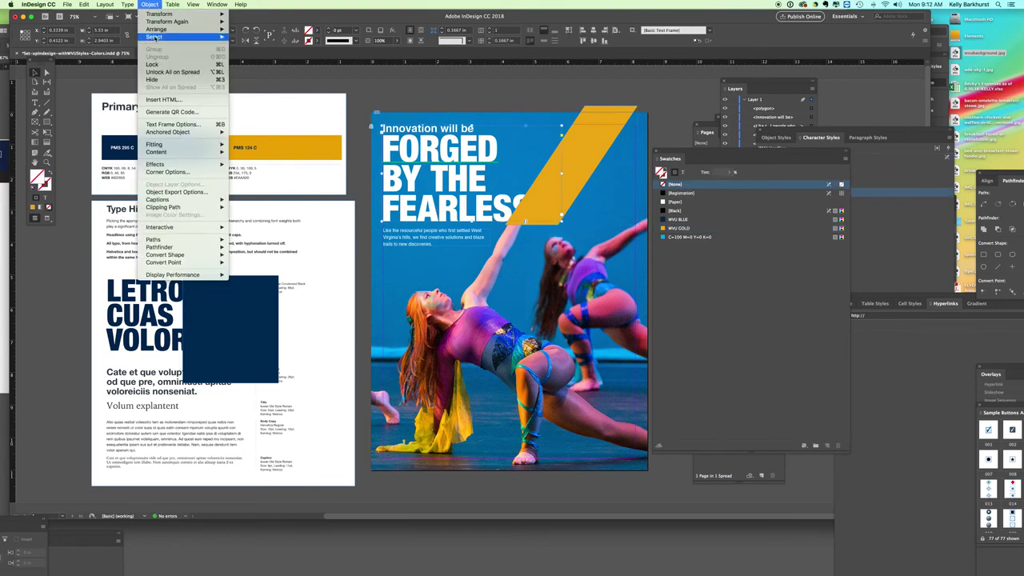
{"action": "mouse_move", "coordinate": [160, 31]}
{"action": "left_click", "coordinate": [265, 32]}
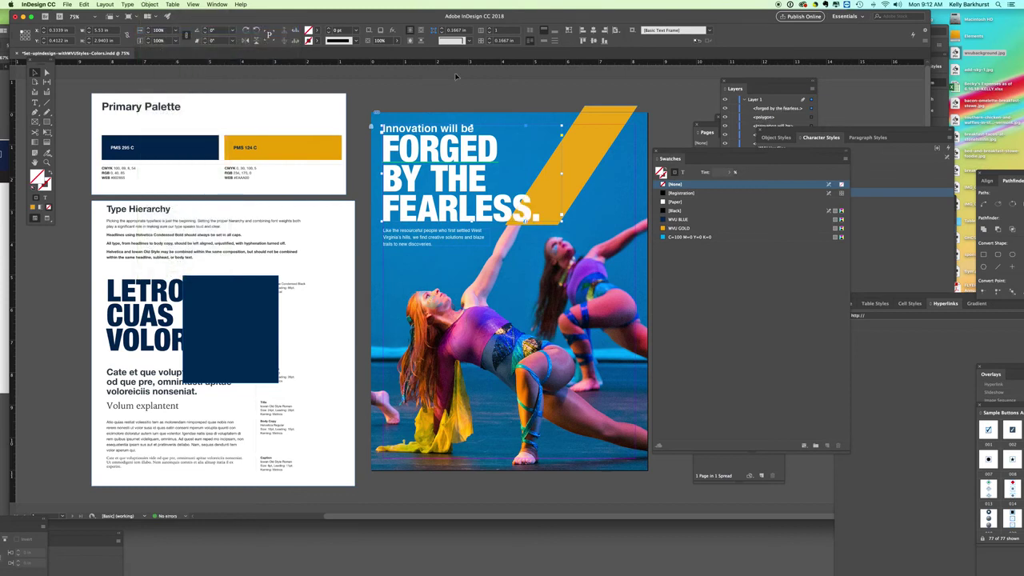
{"action": "left_click", "coordinate": [503, 97]}
{"action": "left_click_drag", "start_coordinate": [571, 178], "coordinate": [572, 177]}
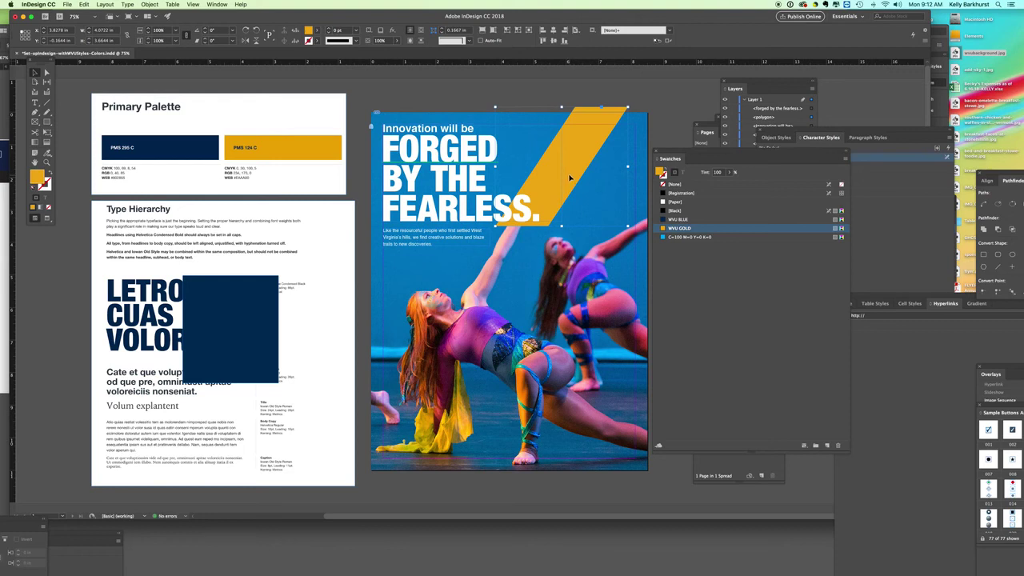
{"action": "left_click", "coordinate": [565, 89]}
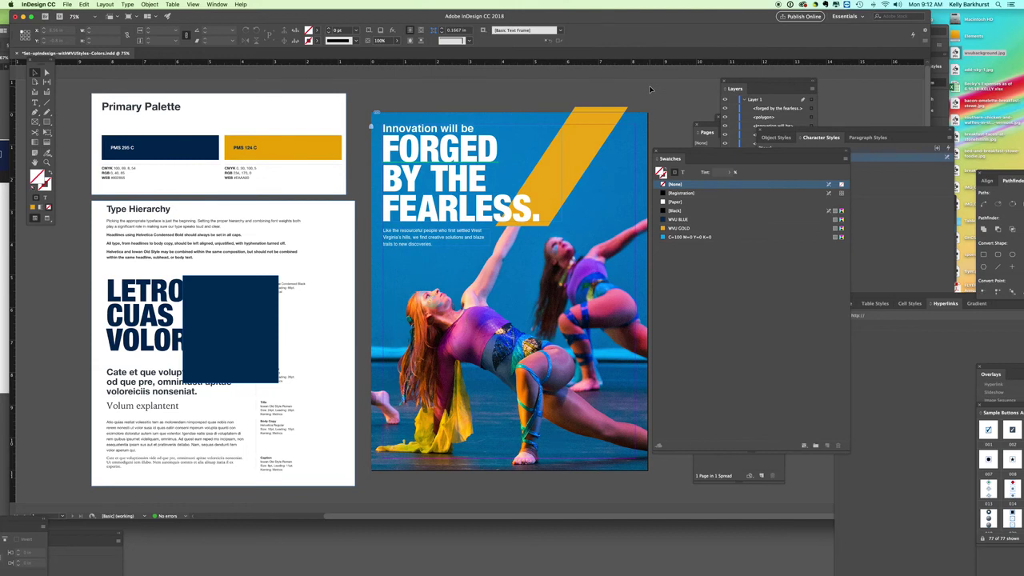
Switch to Chrome, download the one-color lockup on dark background from the WVU logo page, and open the downloaded 1-line-logotype-white folder
{"action": "mouse_move", "coordinate": [528, 570]}
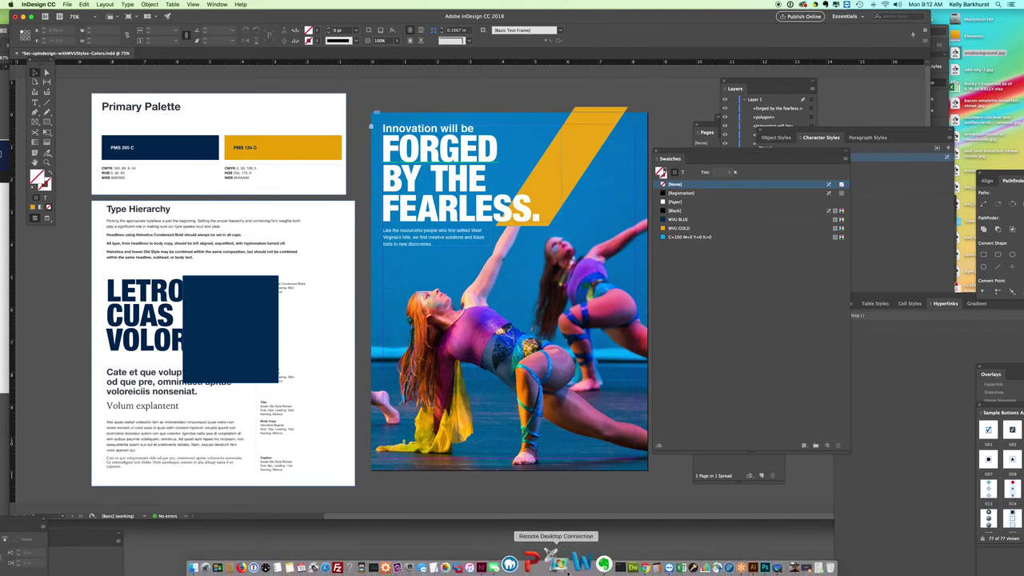
{"action": "left_click", "coordinate": [619, 564]}
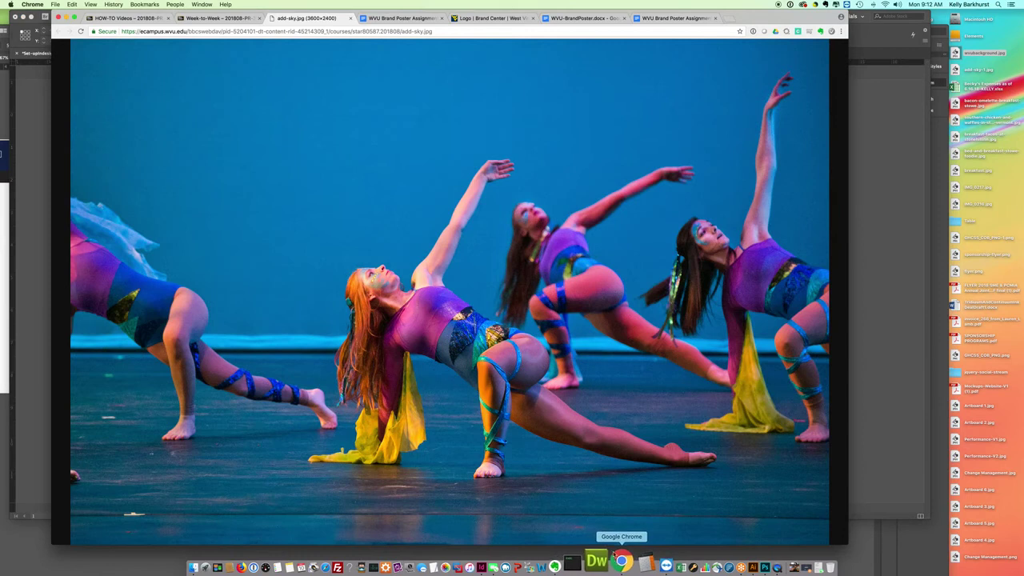
{"action": "left_click", "coordinate": [488, 18]}
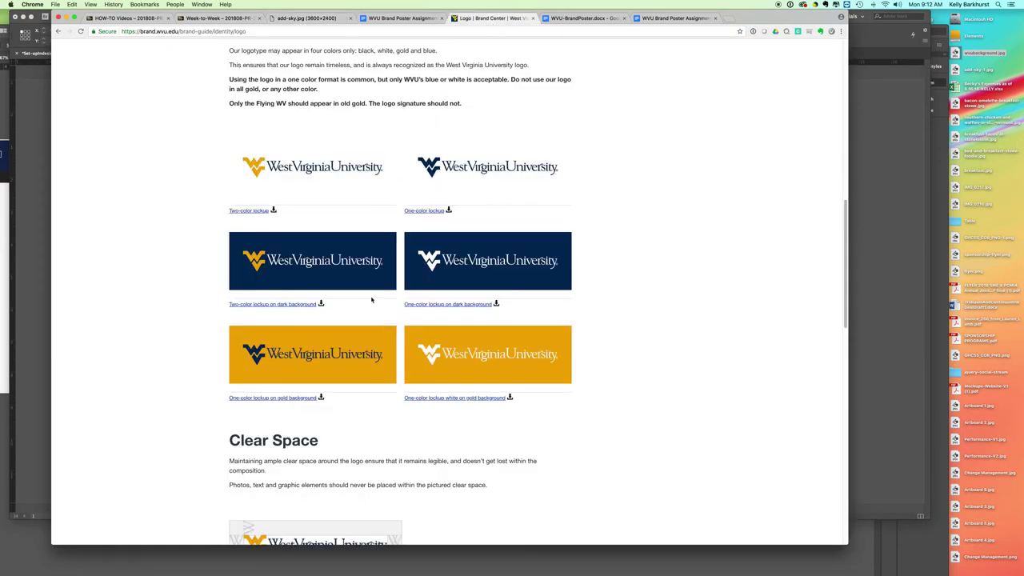
{"action": "left_click", "coordinate": [433, 306]}
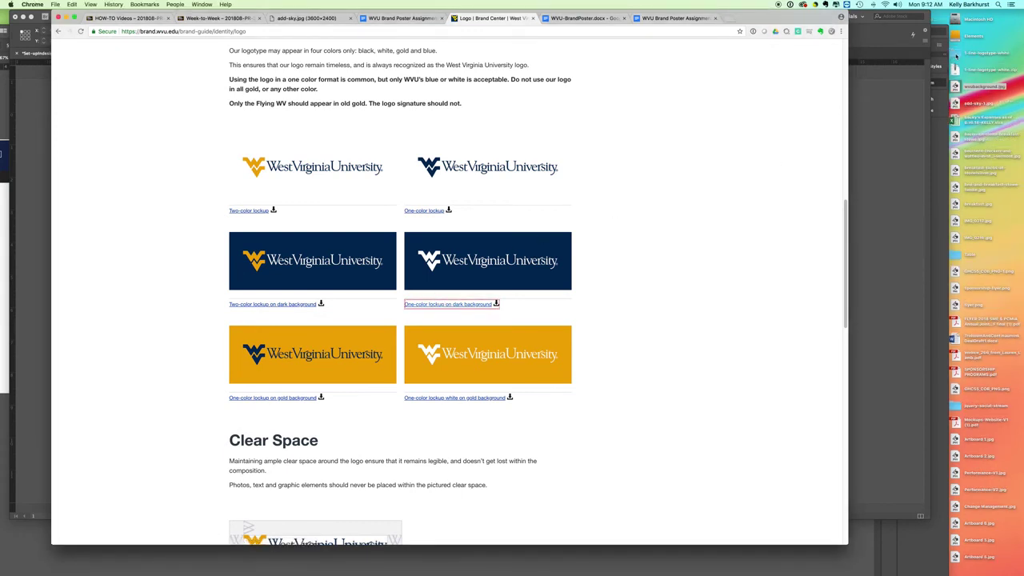
{"action": "double_click", "coordinate": [958, 54]}
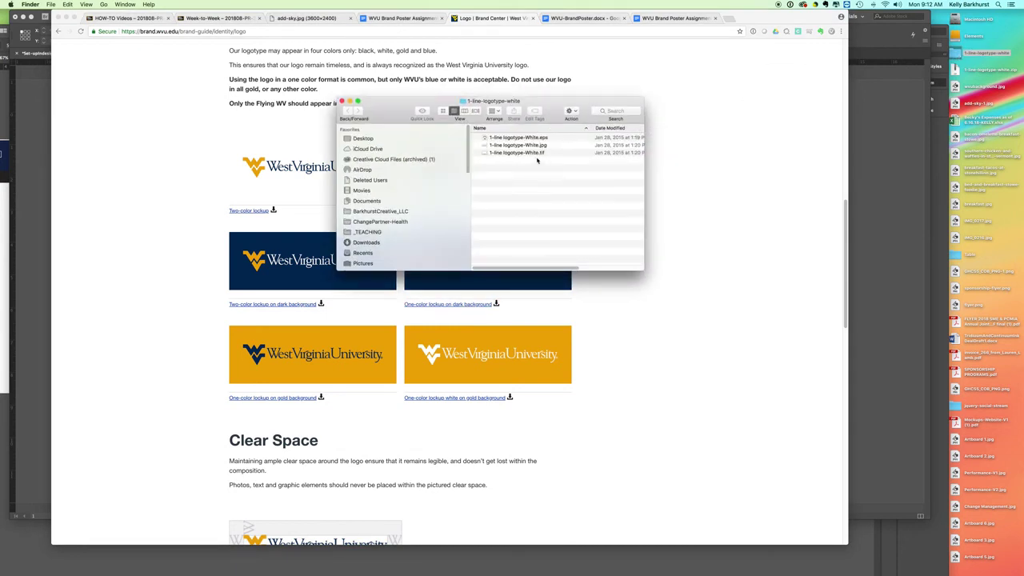
Return to InDesign from the logo folder and move the Swatches, Story and Character Styles panels away from the page
{"action": "left_click", "coordinate": [496, 139]}
{"action": "left_click_drag", "start_coordinate": [485, 138], "coordinate": [832, 151]}
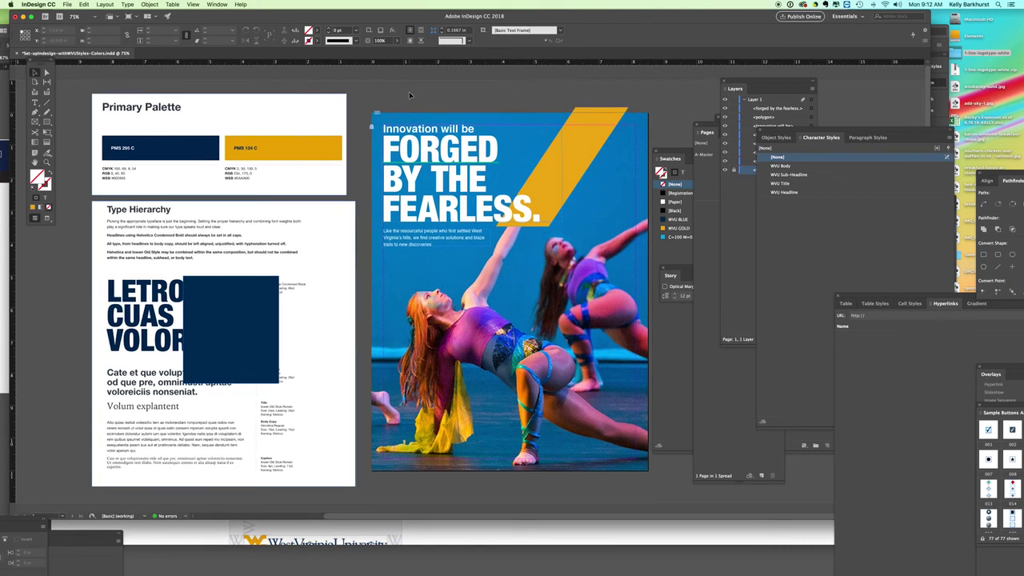
{"action": "left_click_drag", "start_coordinate": [677, 155], "coordinate": [910, 216]}
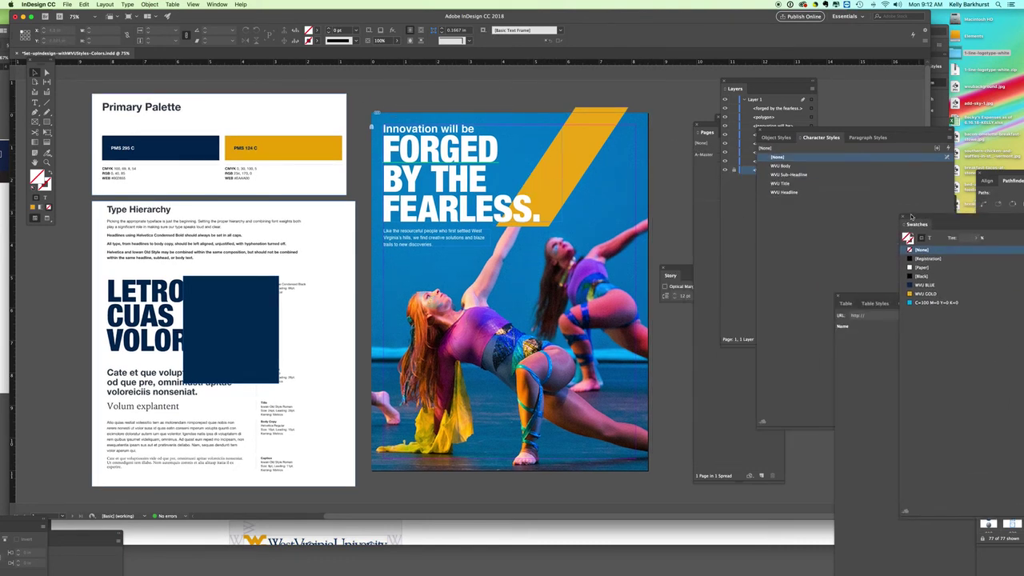
{"action": "left_click_drag", "start_coordinate": [691, 267], "coordinate": [854, 285]}
{"action": "left_click_drag", "start_coordinate": [817, 131], "coordinate": [939, 232]}
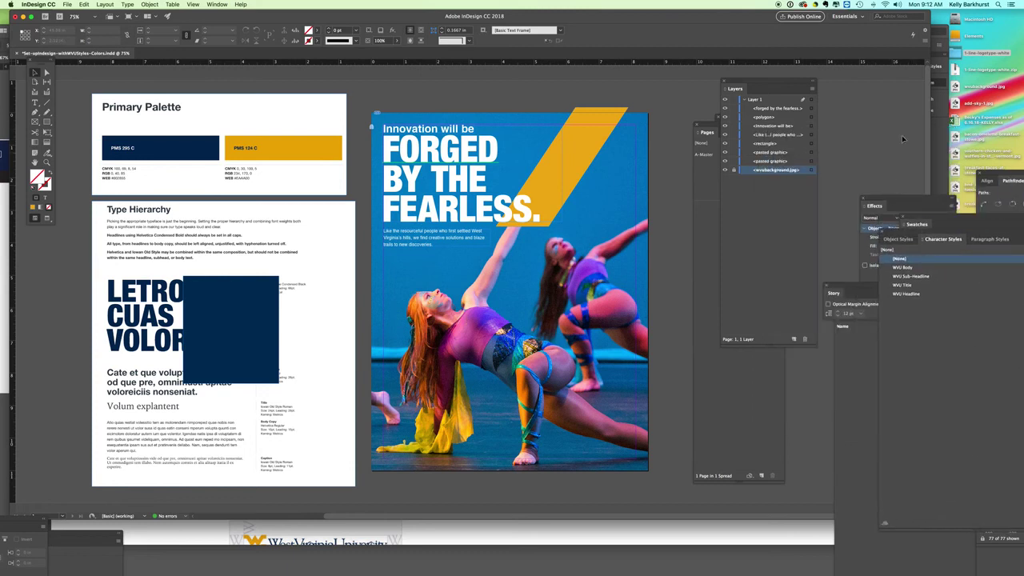
Place 1-line logotype-White.eps from the 1-line-logotype-white folder at the top of the poster page
{"action": "double_click", "coordinate": [955, 55]}
{"action": "left_click_drag", "start_coordinate": [514, 102], "coordinate": [888, 46]}
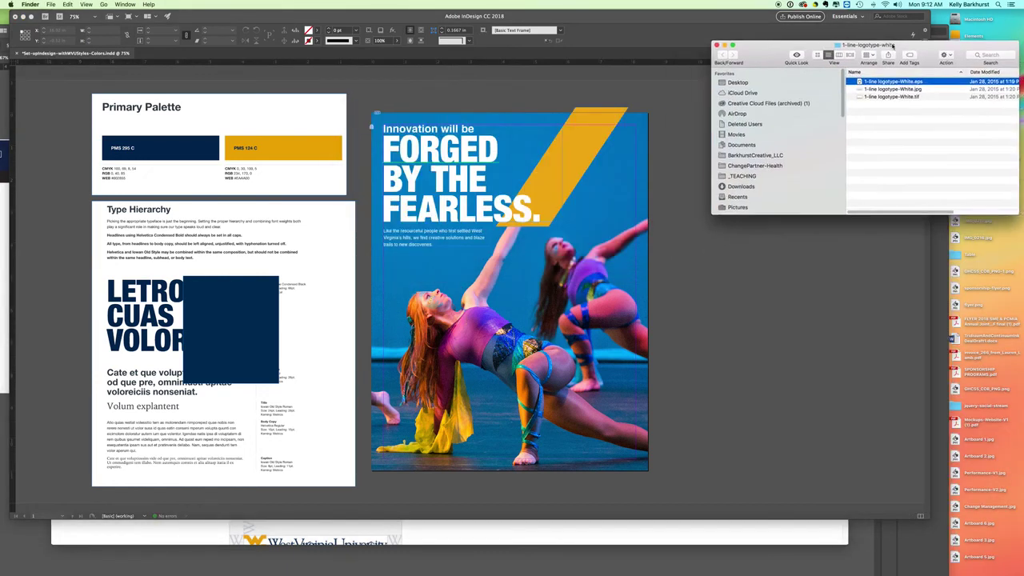
{"action": "left_click_drag", "start_coordinate": [893, 81], "coordinate": [673, 260]}
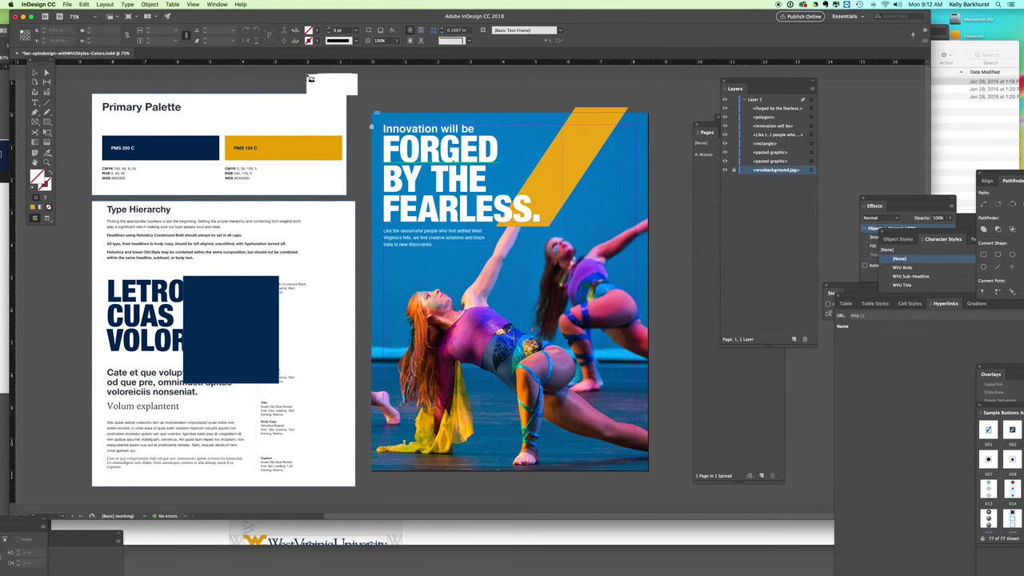
{"action": "left_click", "coordinate": [392, 94]}
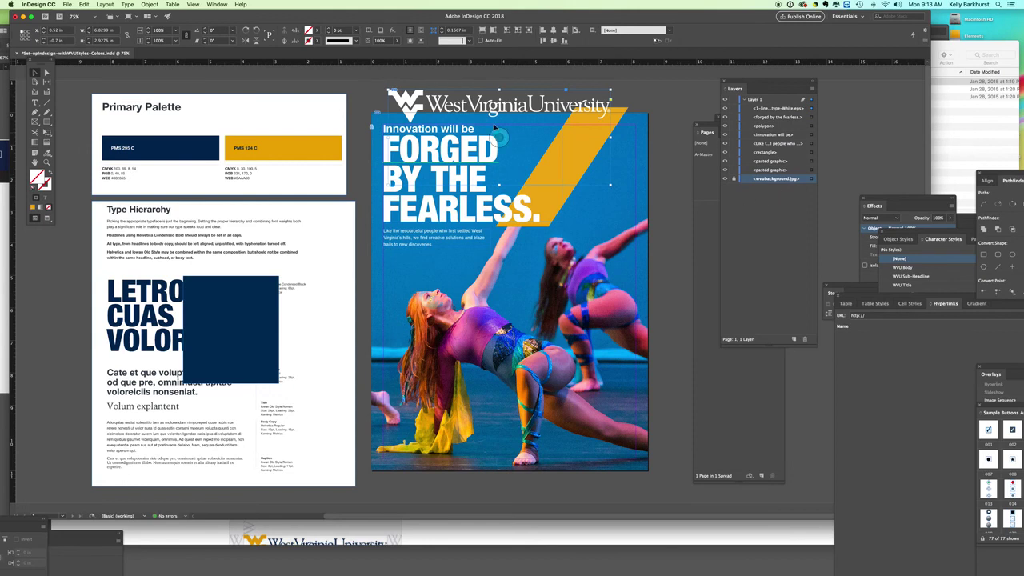
Move the university logo down to the bottom of the poster and fit its frame to the content
{"action": "left_click_drag", "start_coordinate": [476, 108], "coordinate": [516, 428]}
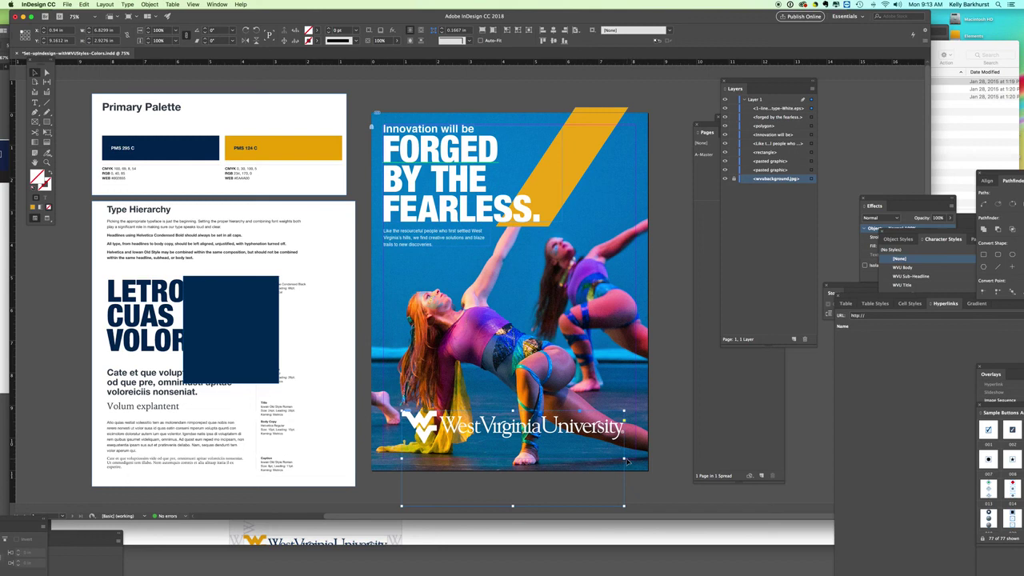
{"action": "mouse_move", "coordinate": [625, 458]}
{"action": "left_mouse_down"}
{"action": "mouse_move", "coordinate": [567, 462]}
{"action": "mouse_move", "coordinate": [543, 489]}
{"action": "mouse_move", "coordinate": [509, 460]}
{"action": "mouse_move", "coordinate": [637, 460]}
{"action": "left_mouse_up"}
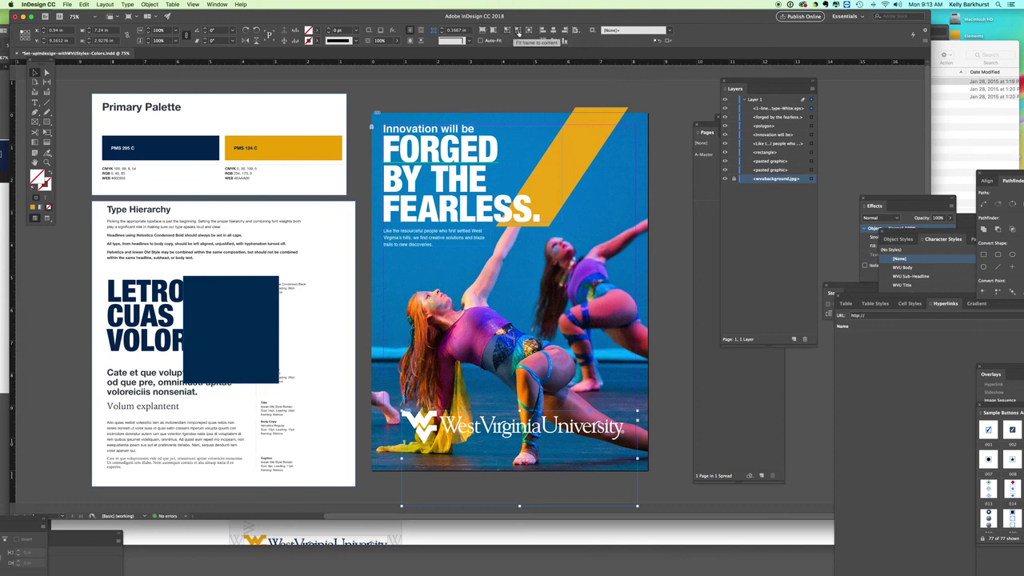
{"action": "left_click", "coordinate": [518, 31]}
{"action": "left_click_drag", "start_coordinate": [512, 505], "coordinate": [516, 450]}
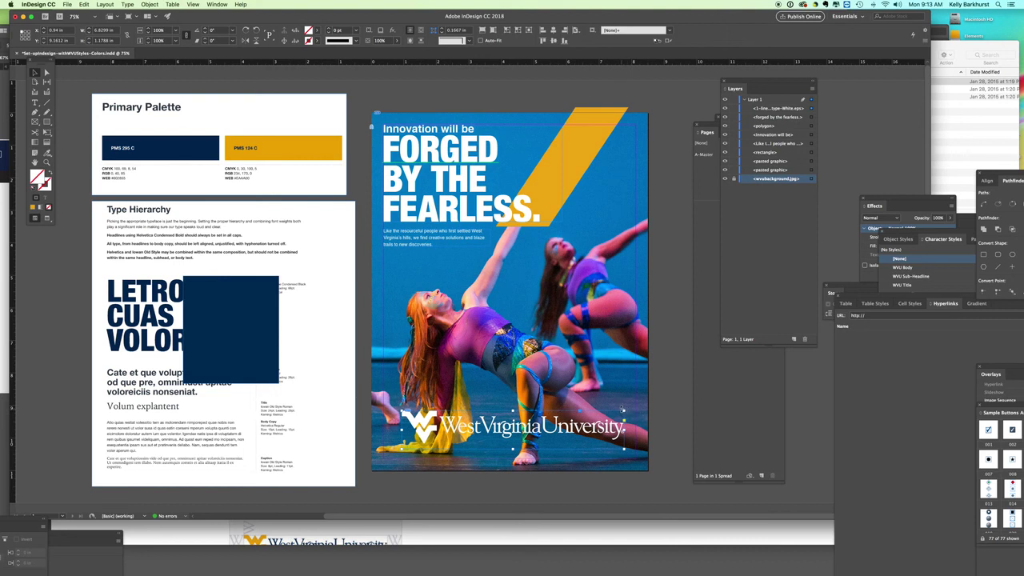
Scale the logo down proportionally to about 2.89 in wide and place it at the page's lower-left margin, X 0.375 in
{"action": "left_click_drag", "start_coordinate": [624, 410], "coordinate": [530, 438]}
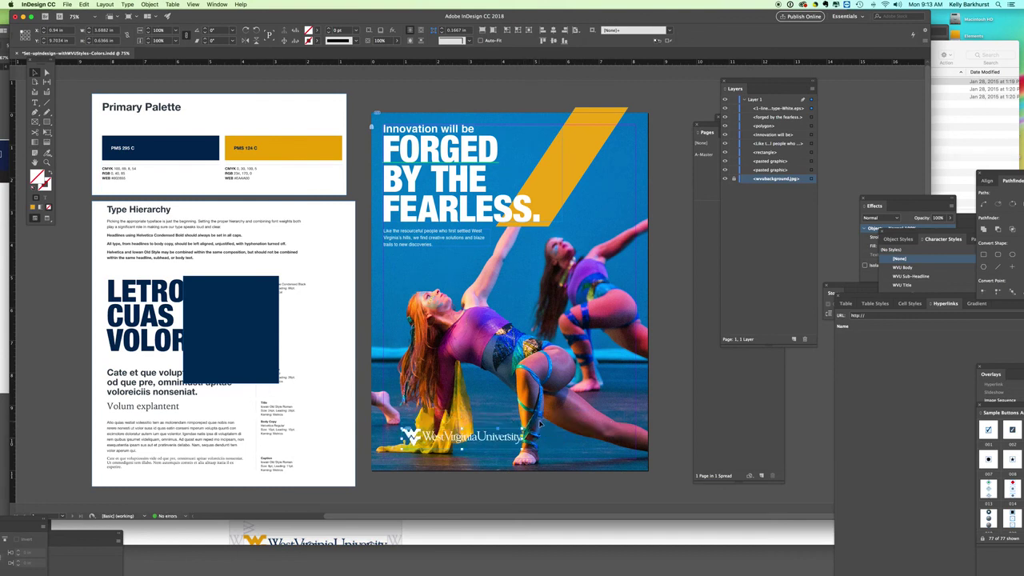
{"action": "left_click_drag", "start_coordinate": [524, 429], "coordinate": [448, 449]}
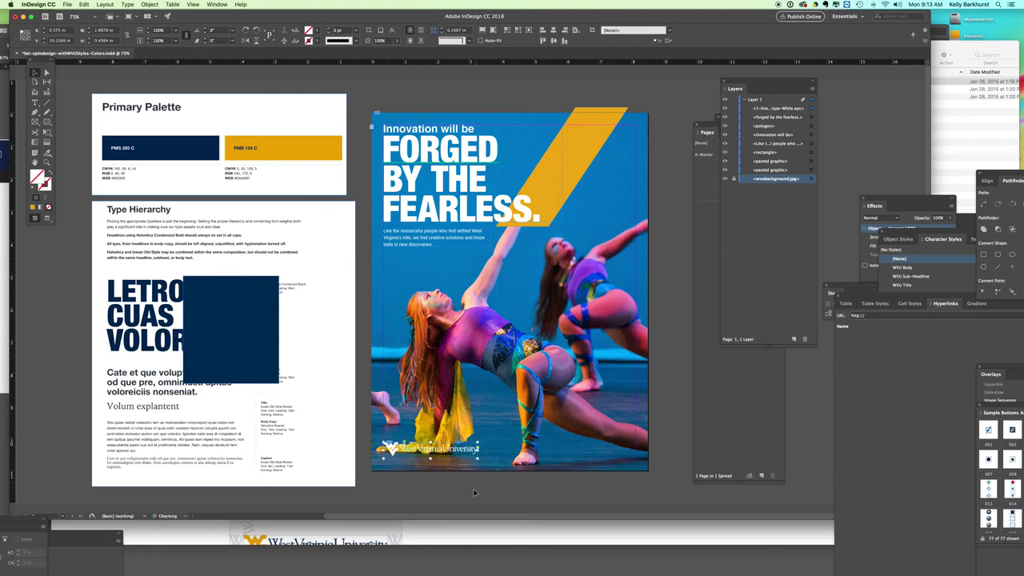
{"action": "left_click", "coordinate": [472, 491]}
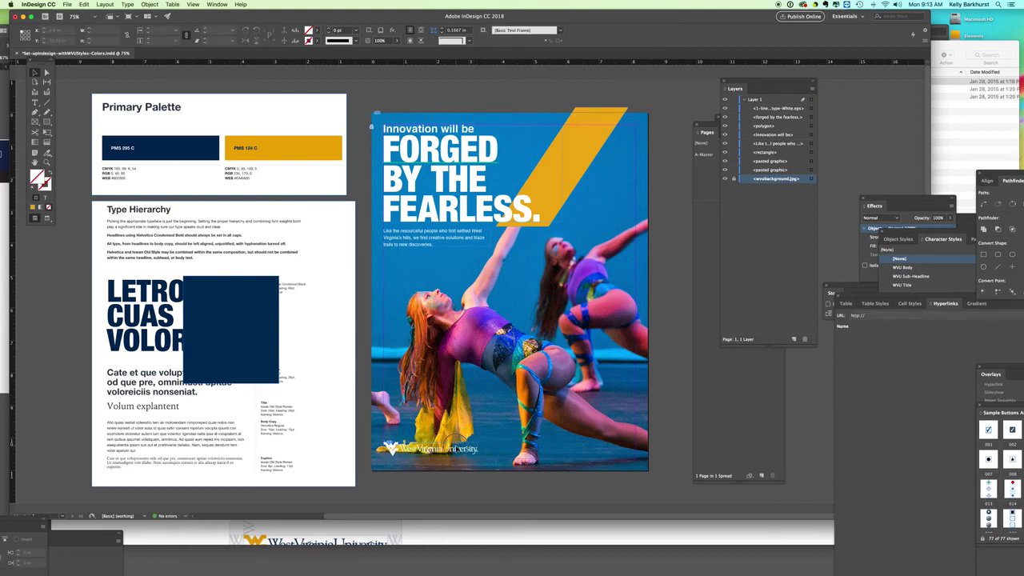
Move the logo to the page's lower-right corner at X about 5.24 in, nudge it down to Y about 10.3 in, and deselect it
{"action": "left_click_drag", "start_coordinate": [604, 452], "coordinate": [613, 451]}
{"action": "left_click_drag", "start_coordinate": [615, 450], "coordinate": [618, 453]}
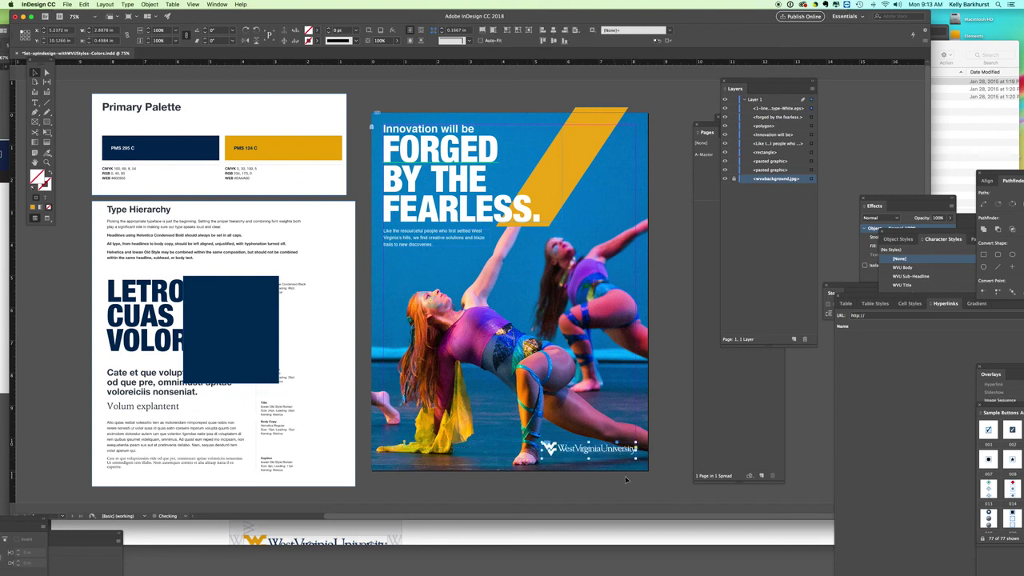
{"action": "key", "text": "Down"}
{"action": "key", "text": "Down"}
{"action": "key", "text": "Down"}
{"action": "key", "text": "Down"}
{"action": "key", "text": "Down"}
{"action": "key", "text": "Down"}
{"action": "key", "text": "Down"}
{"action": "key", "text": "Down"}
{"action": "key", "text": "Down"}
{"action": "key", "text": "Down"}
{"action": "key", "text": "Down"}
{"action": "key", "text": "Down"}
{"action": "key", "text": "Down"}
{"action": "key", "text": "Down"}
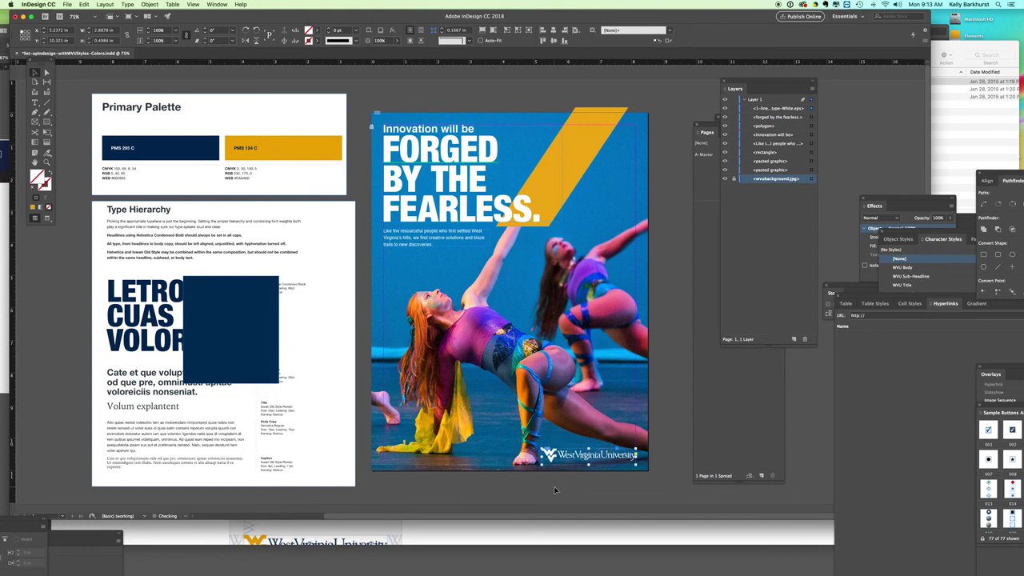
{"action": "key", "text": "Down"}
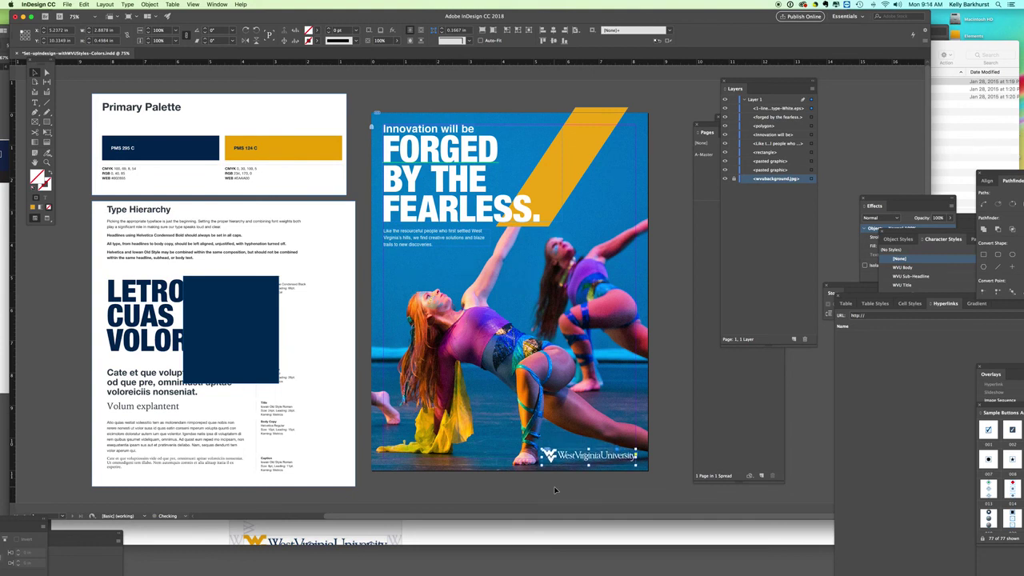
{"action": "left_click", "coordinate": [709, 409]}
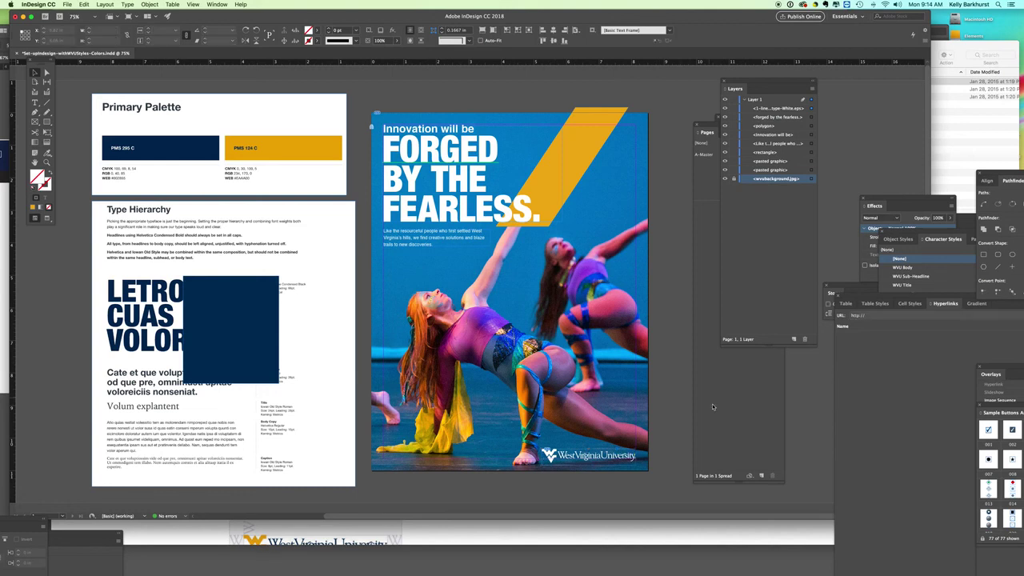